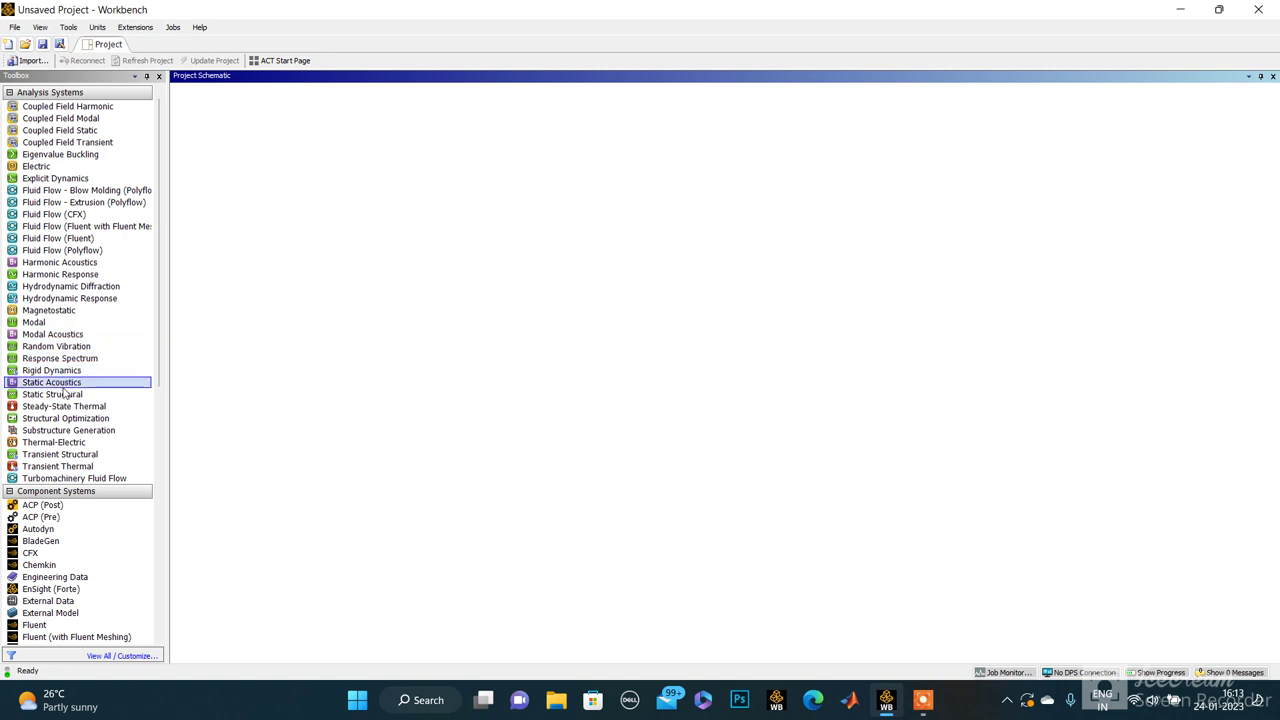
- Create a standalone Static Structural system and a Modal system linked to its Solution in the project schematic
{"action": "left_click_drag", "start_coordinate": [66, 394], "coordinate": [231, 156]}
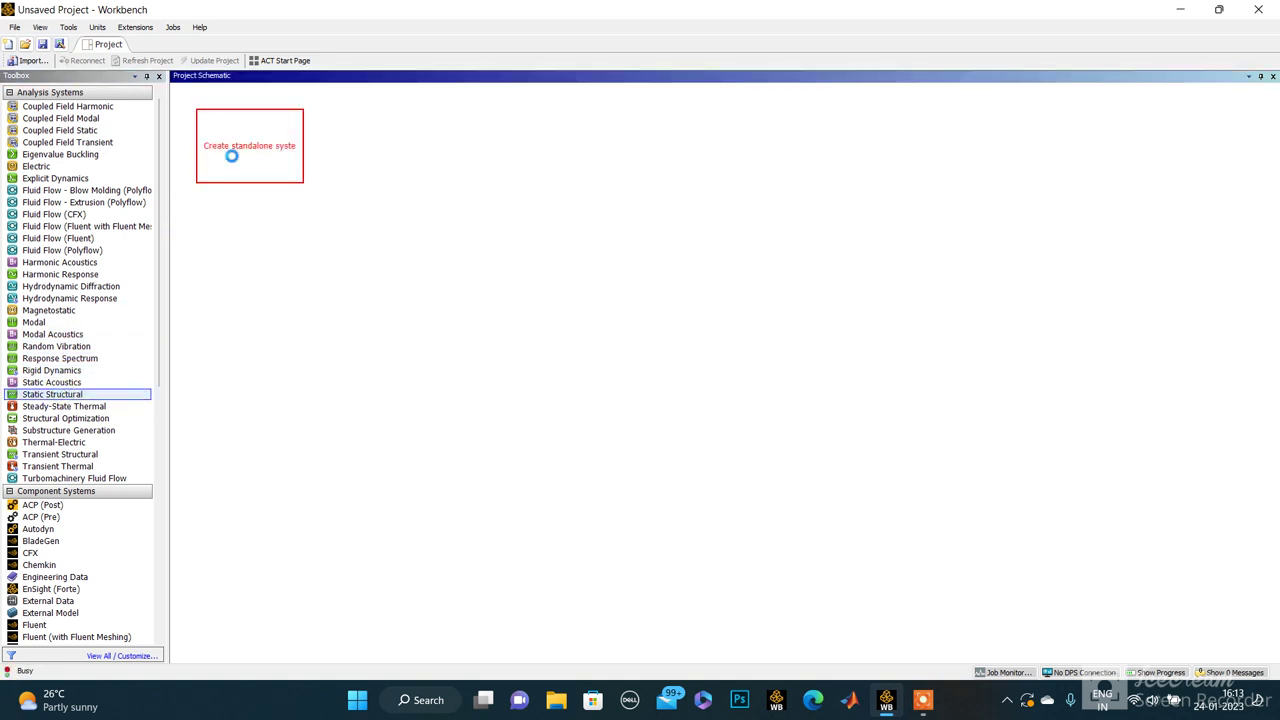
{"action": "left_click_drag", "start_coordinate": [231, 156], "coordinate": [232, 162]}
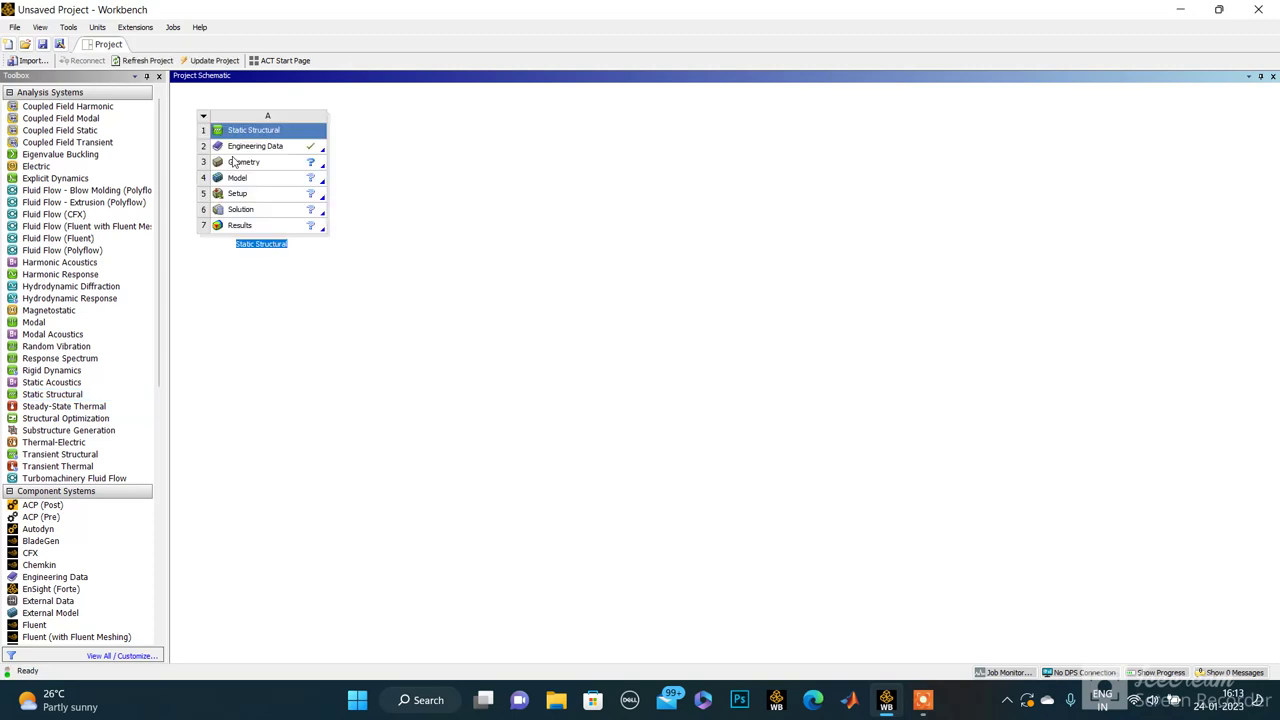
{"action": "left_click", "coordinate": [377, 363]}
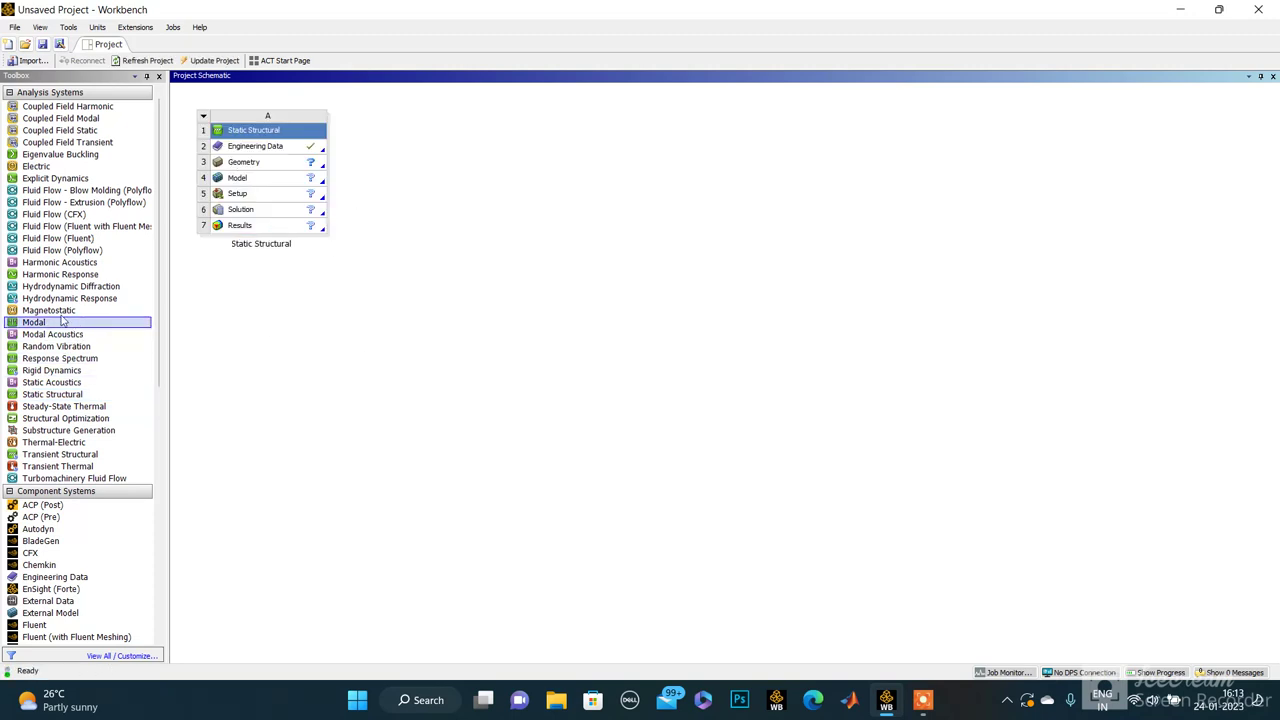
{"action": "left_click_drag", "start_coordinate": [36, 322], "coordinate": [243, 218]}
{"action": "left_click", "coordinate": [350, 334]}
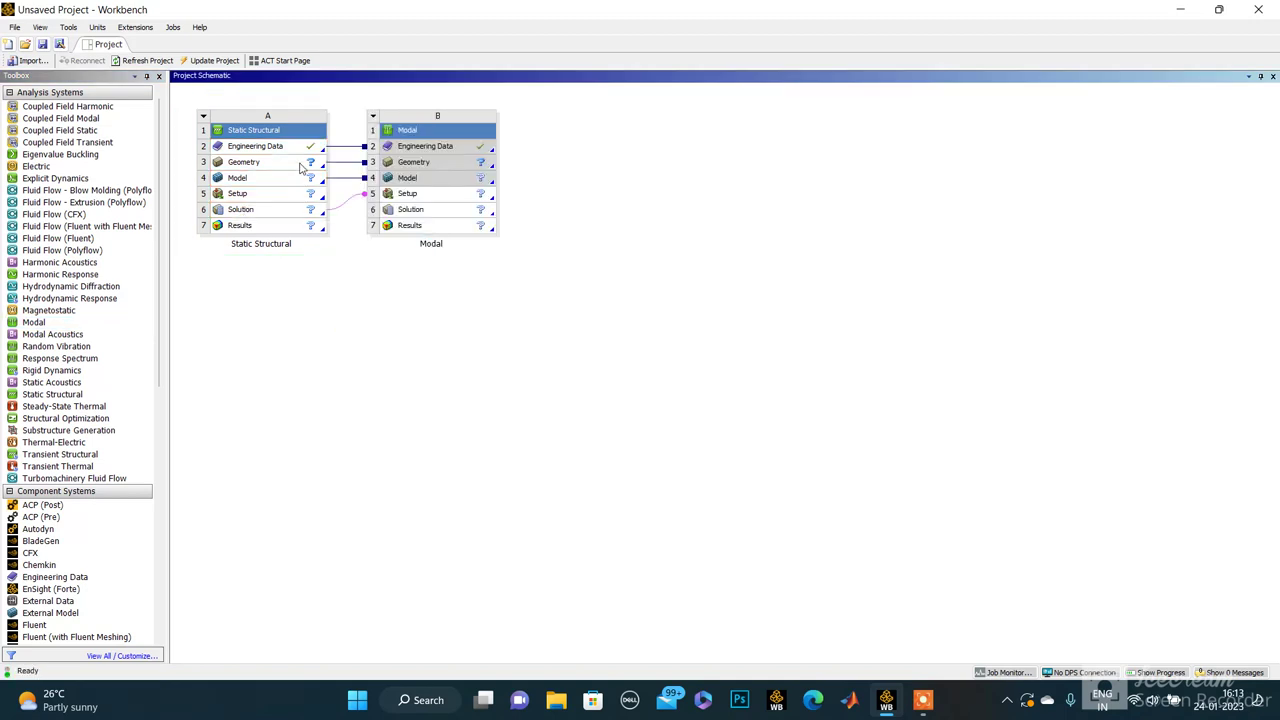
- Import the wing geometry into the Static Structural system and open its Model in Mechanical
{"action": "left_click", "coordinate": [300, 166]}
{"action": "right_click", "coordinate": [300, 166]}
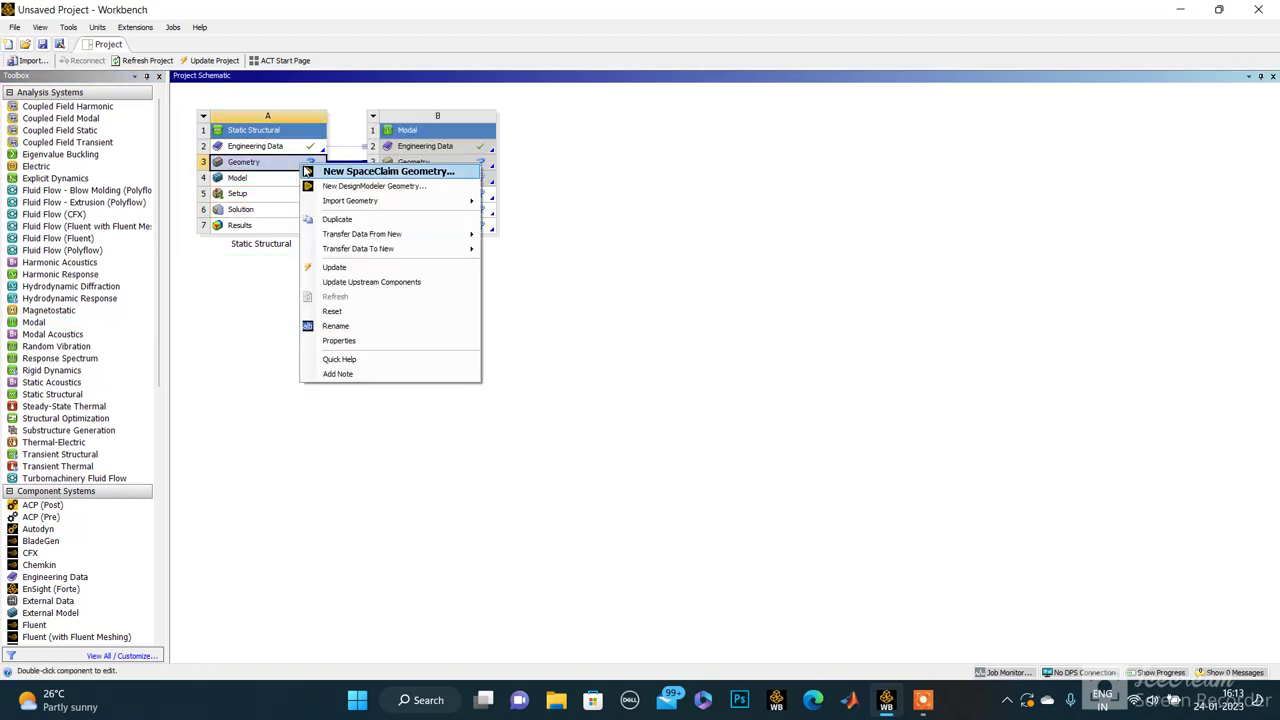
{"action": "mouse_move", "coordinate": [346, 204]}
{"action": "left_click", "coordinate": [520, 220]}
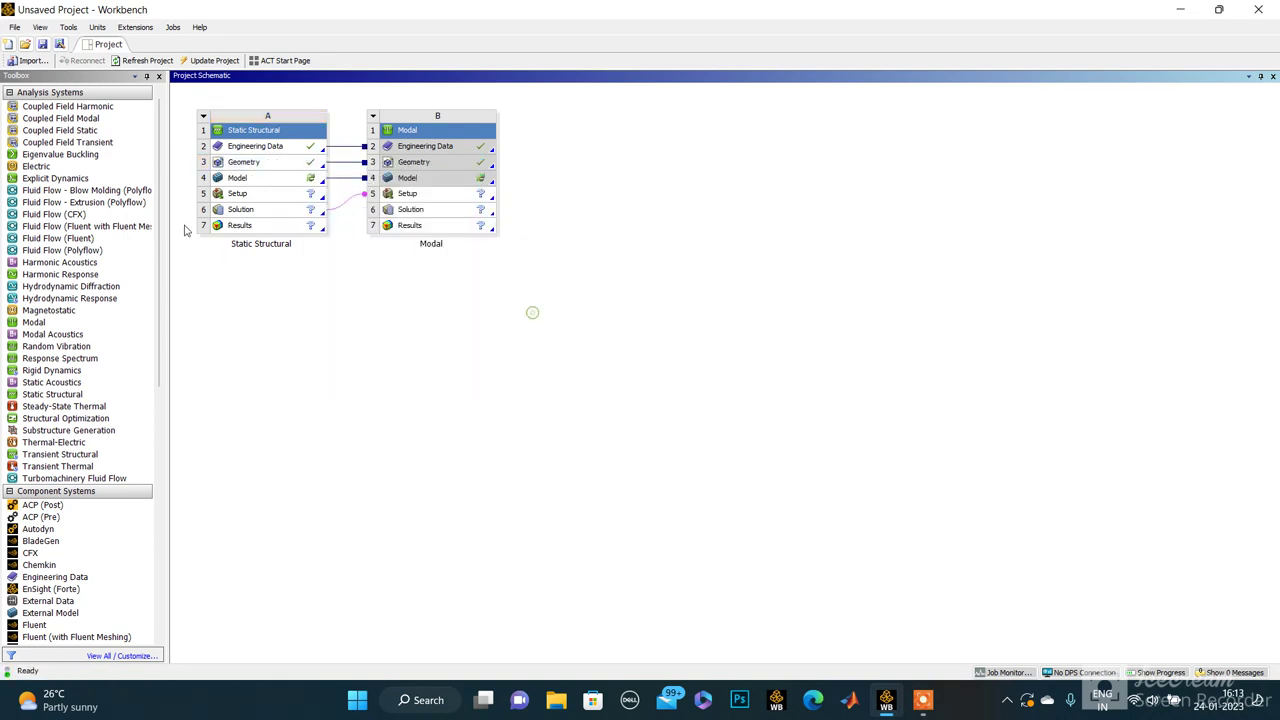
{"action": "double_click", "coordinate": [267, 179]}
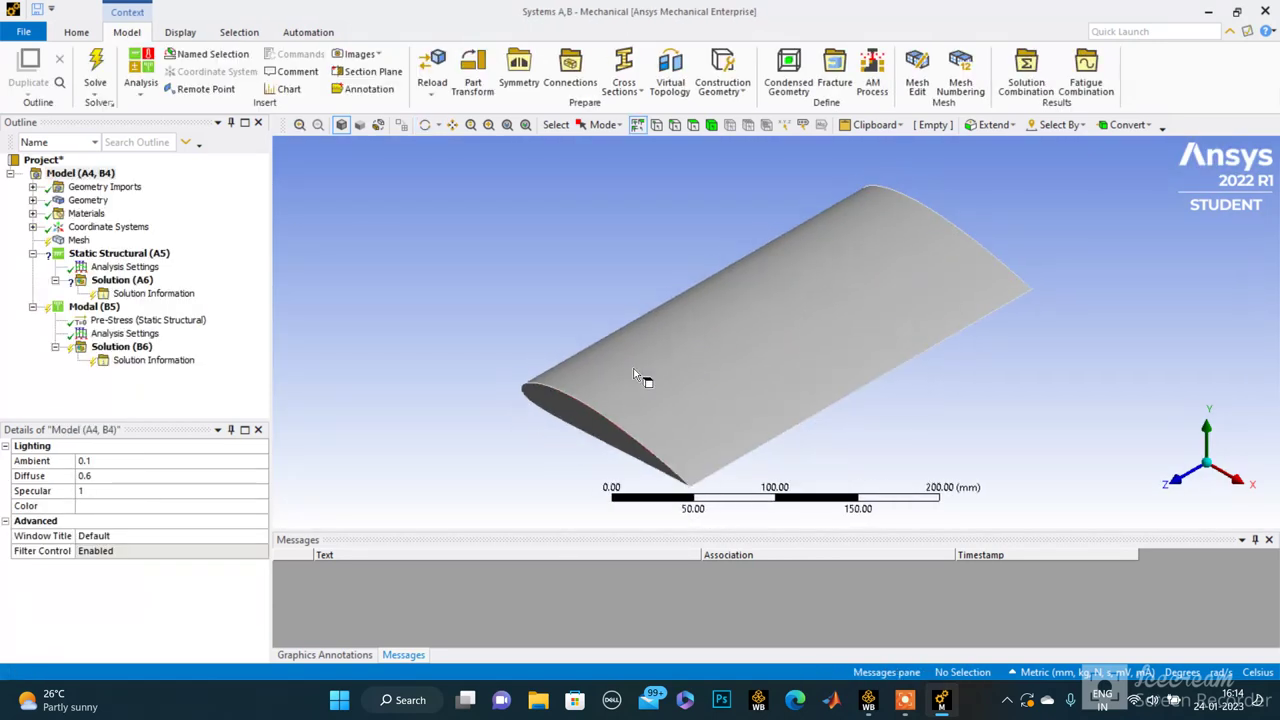
- Assign Titanium Alloy as the material of the NACA 4415-FreeParts body
{"action": "left_click", "coordinate": [33, 200]}
{"action": "left_click", "coordinate": [130, 213]}
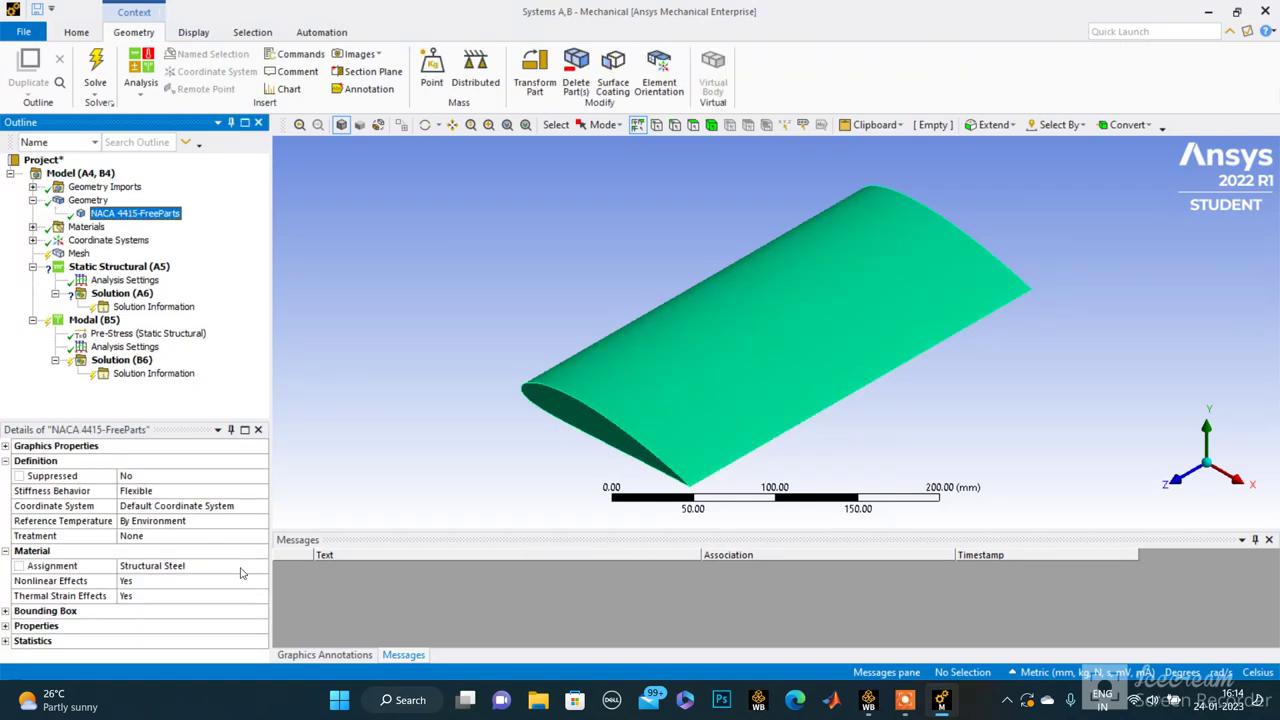
{"action": "left_click", "coordinate": [240, 572]}
{"action": "left_click", "coordinate": [261, 567]}
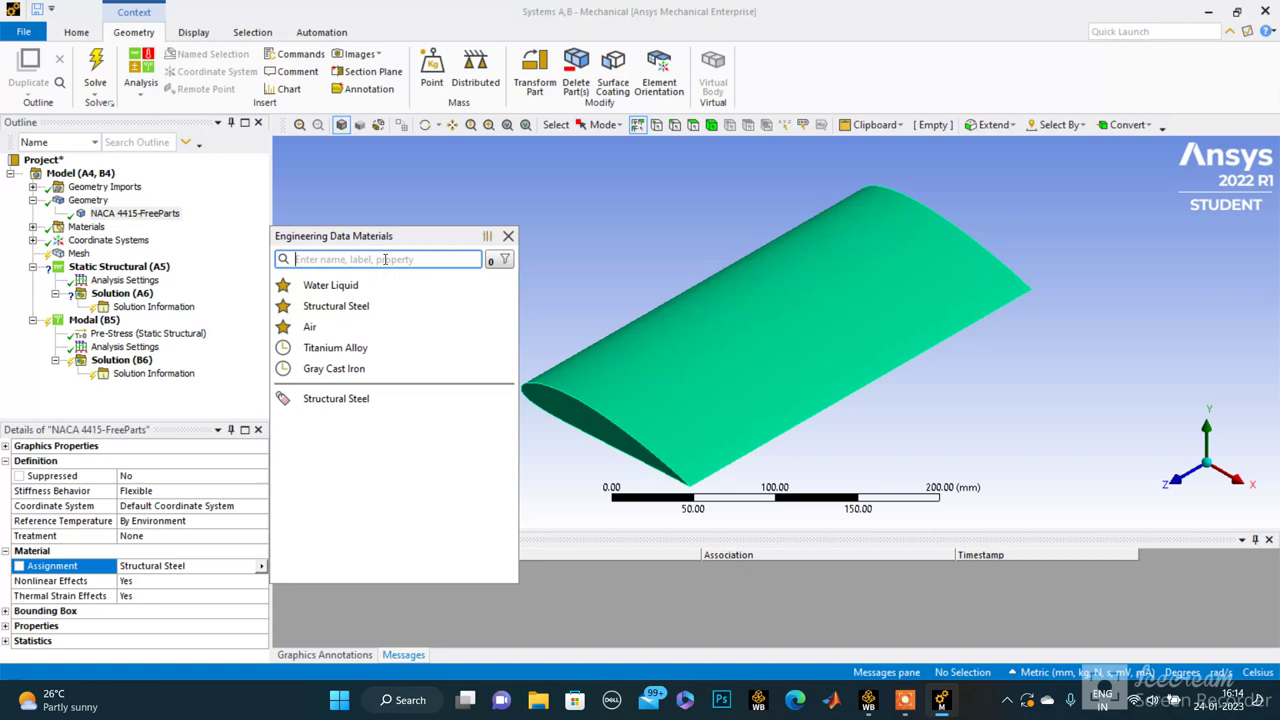
{"action": "type", "text": "rtit"}
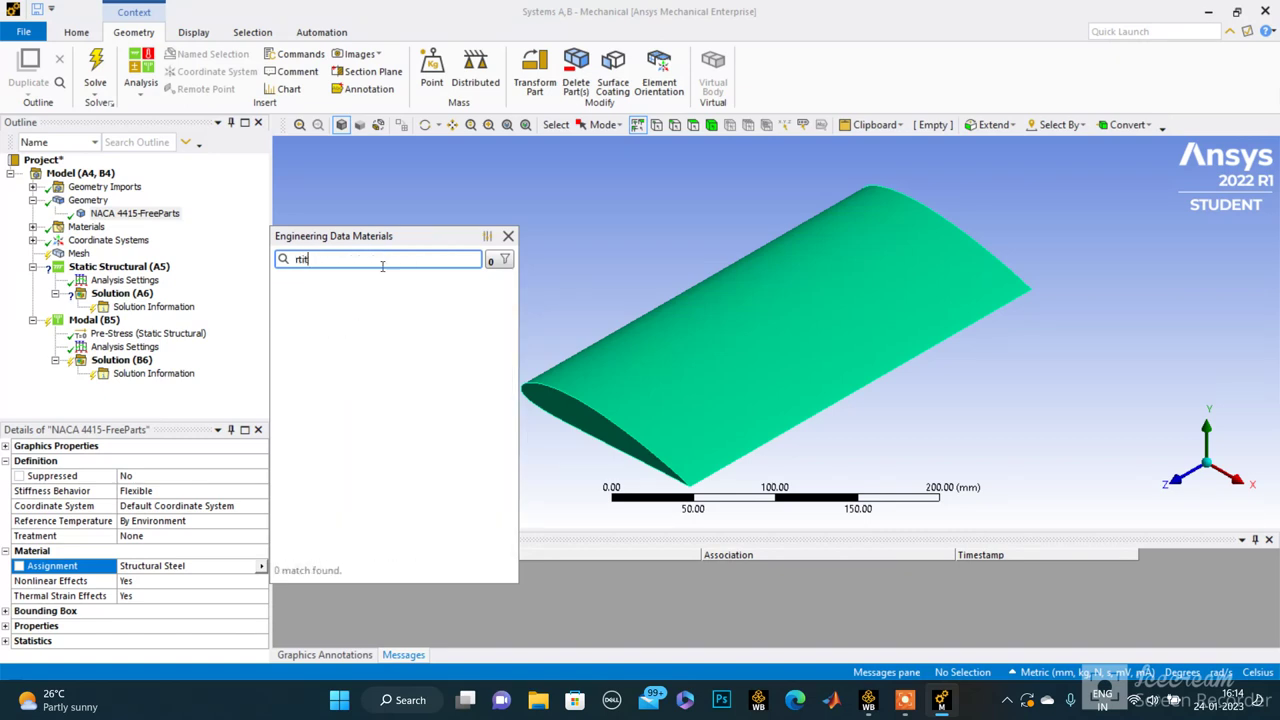
{"action": "key", "text": "BackSpace"}
{"action": "key", "text": "BackSpace"}
{"action": "key", "text": "BackSpace"}
{"action": "key", "text": "BackSpace"}
{"action": "type", "text": "t"}
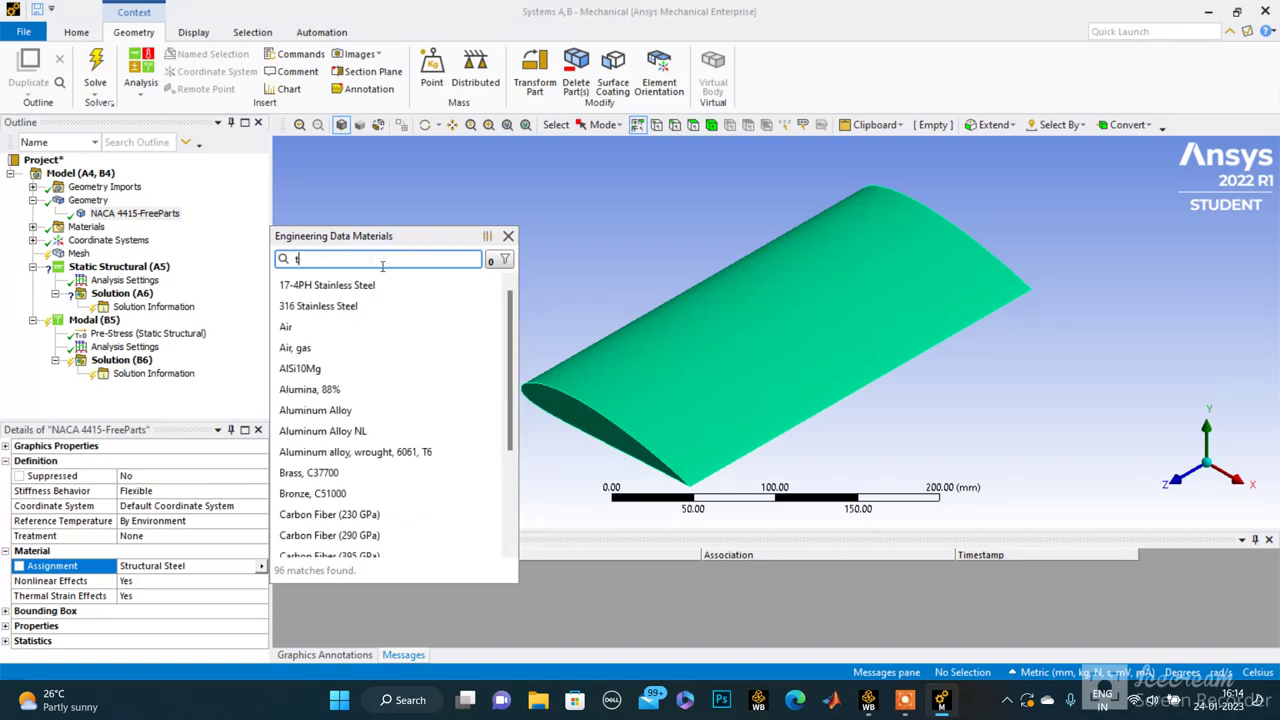
{"action": "type", "text": "it"}
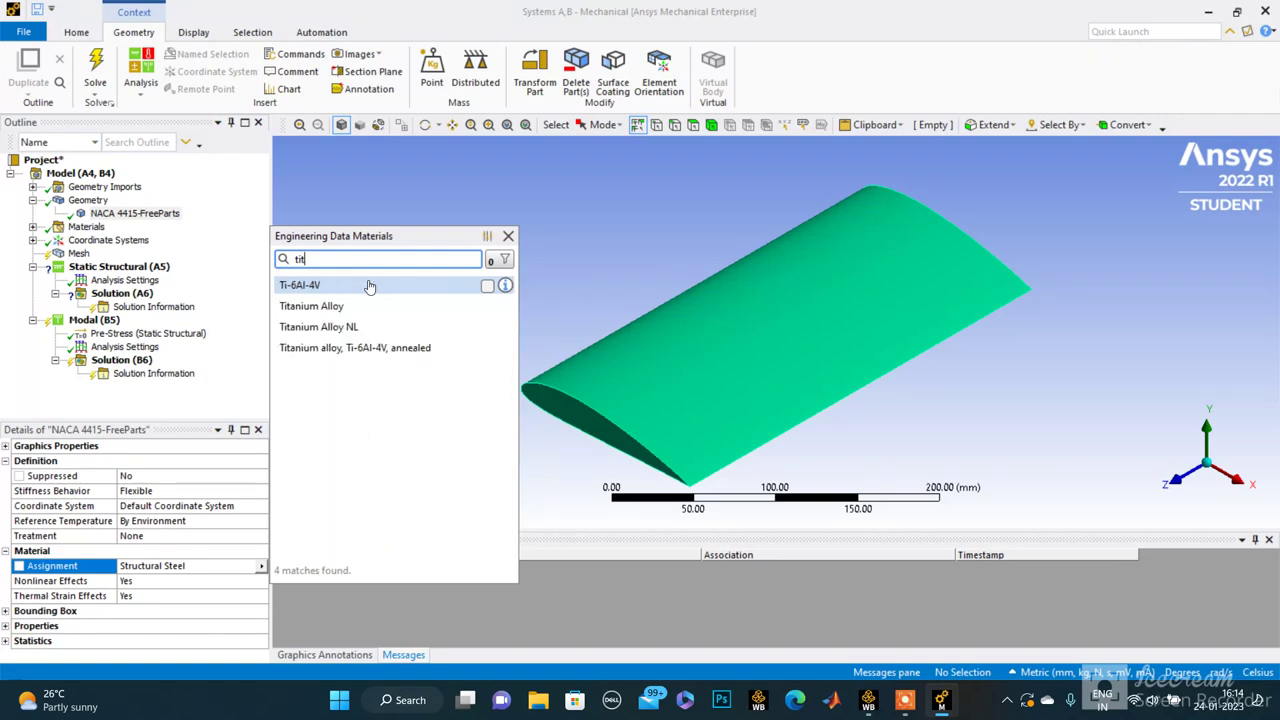
{"action": "left_click", "coordinate": [360, 306]}
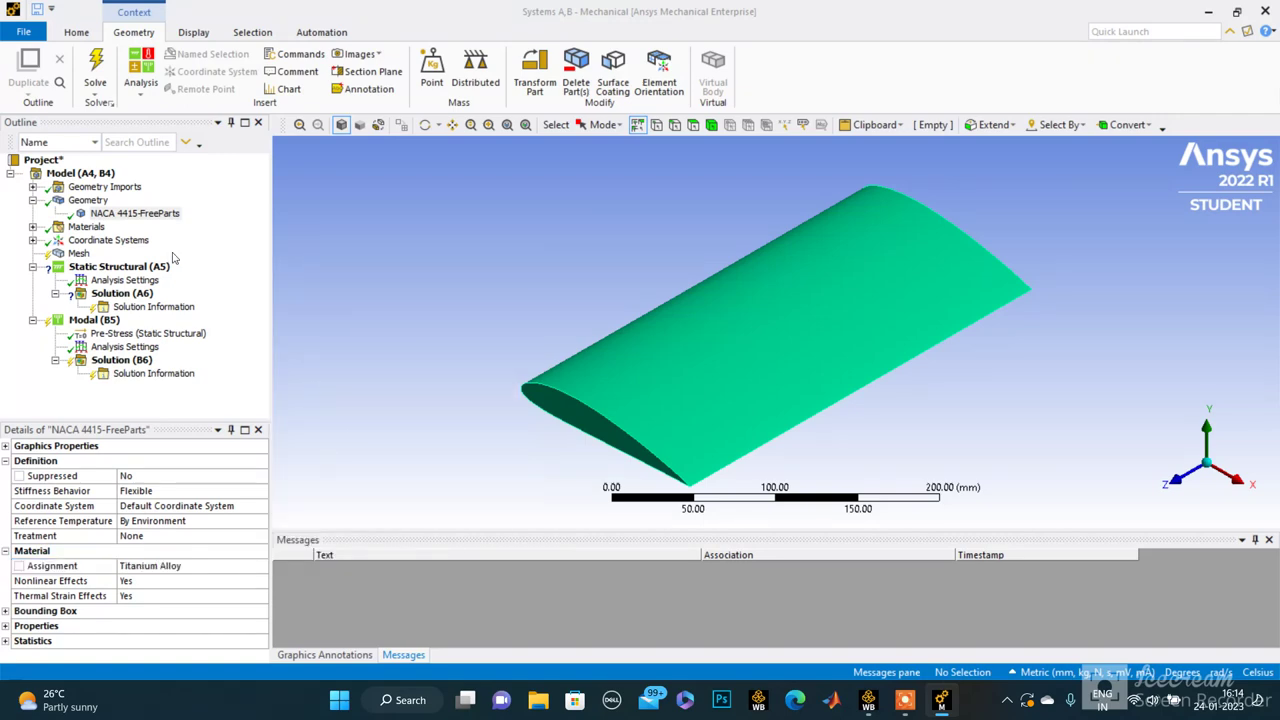
- Generate the wing's mesh with default sizing and regenerate it with an element size of 5 mm
{"action": "right_click", "coordinate": [80, 254]}
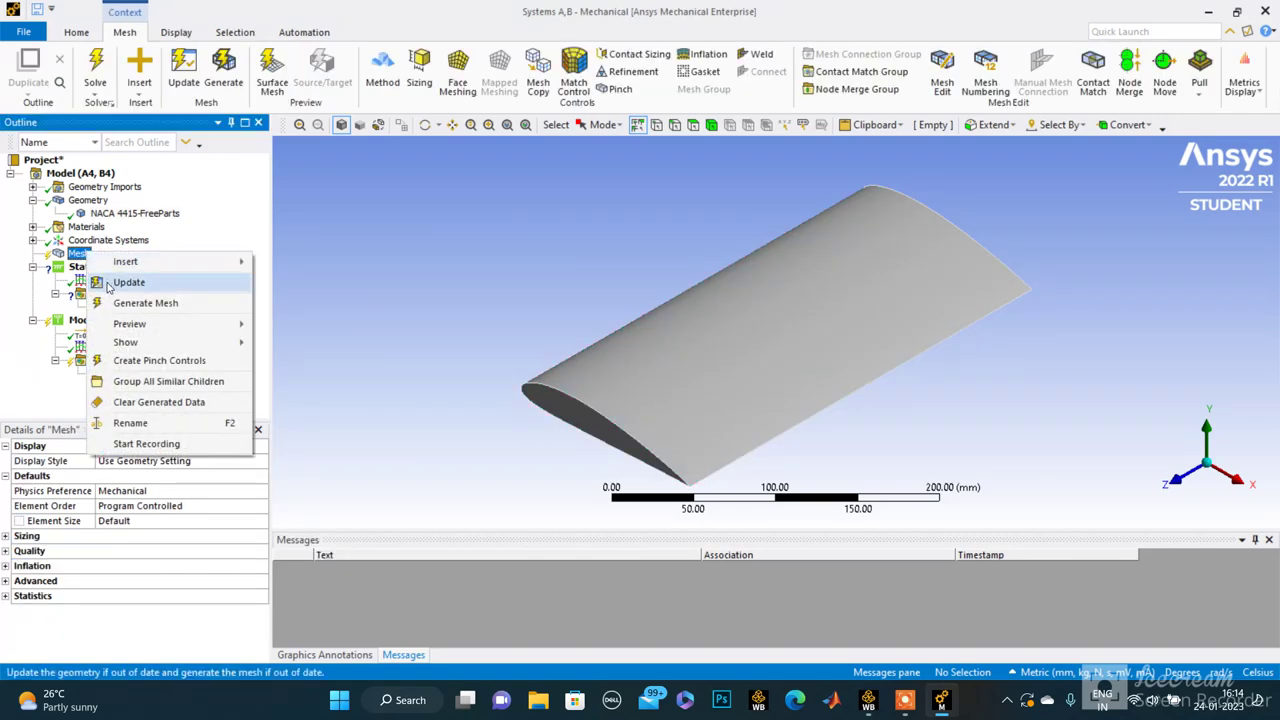
{"action": "left_click", "coordinate": [126, 302]}
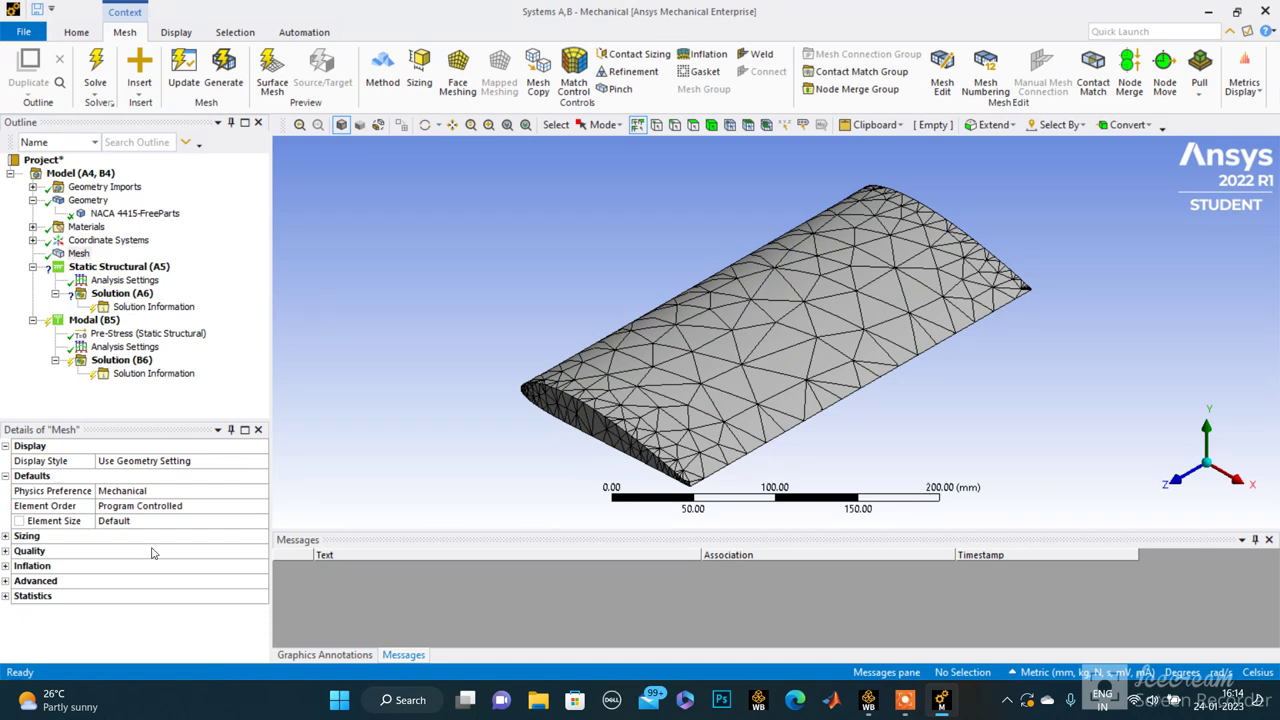
{"action": "left_click", "coordinate": [162, 522]}
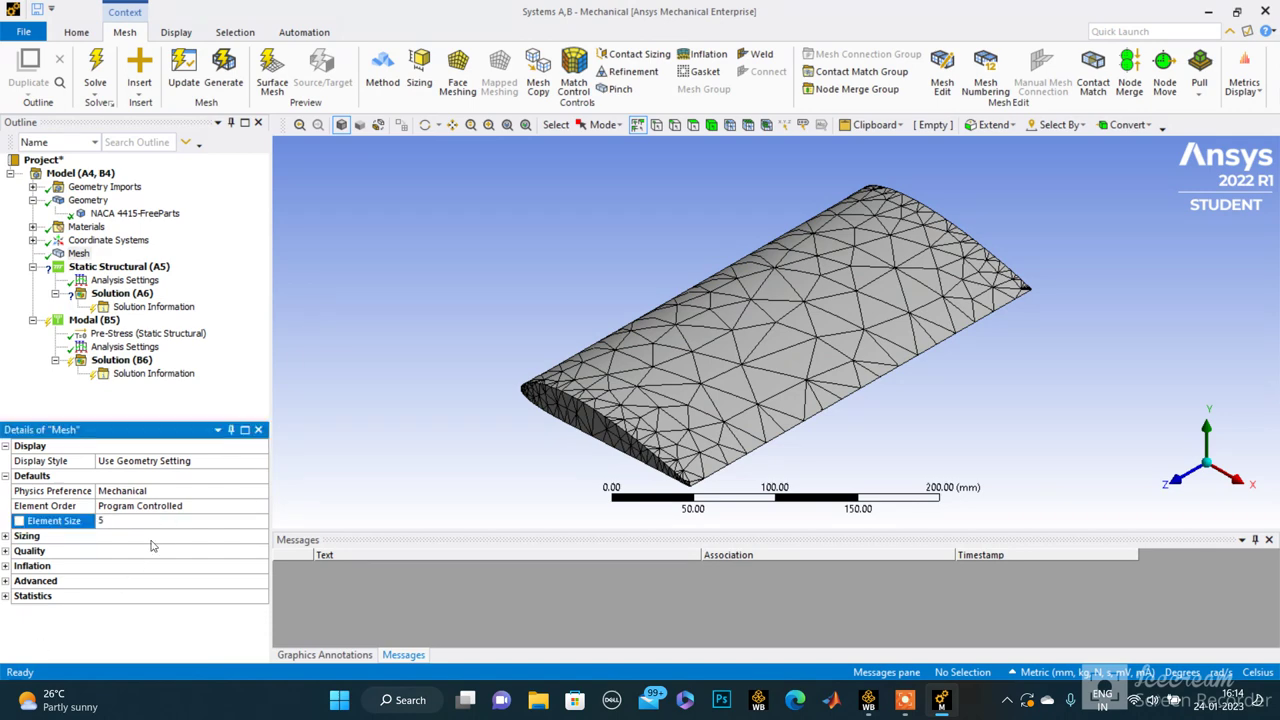
{"action": "type", "text": "5"}
{"action": "key", "text": "Return"}
{"action": "right_click", "coordinate": [78, 254]}
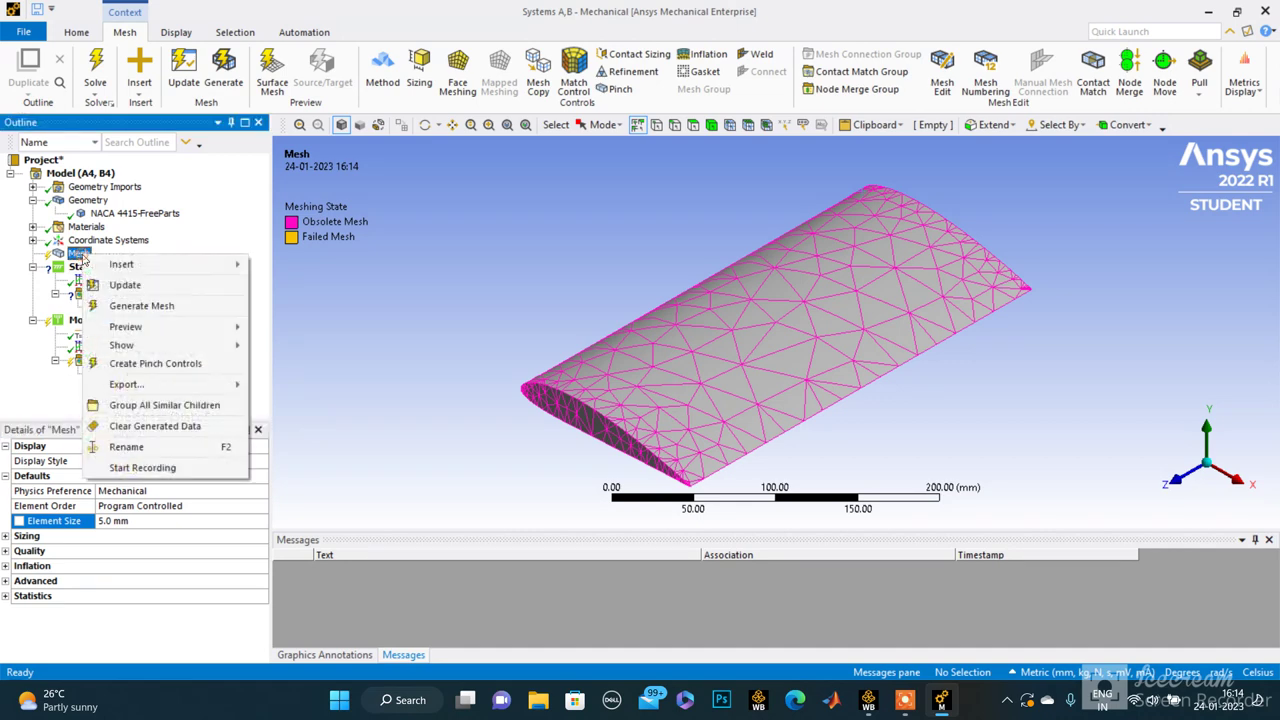
{"action": "left_click", "coordinate": [125, 305]}
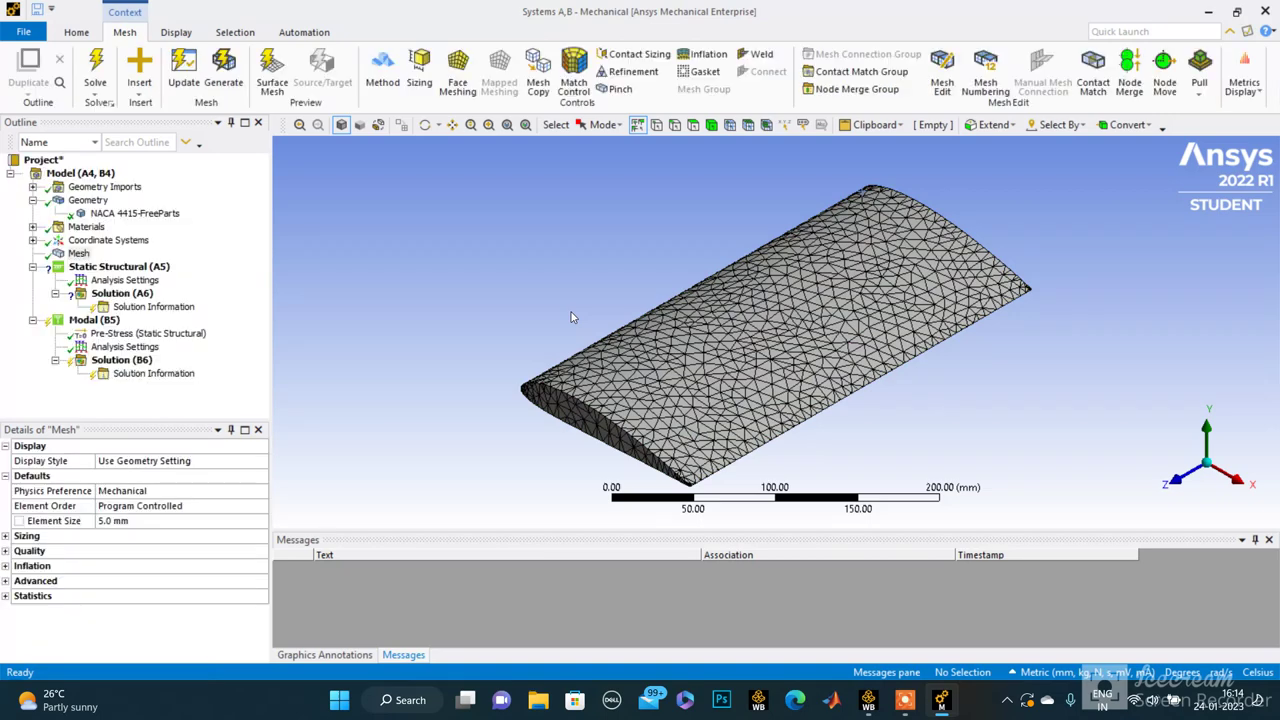
{"action": "left_click", "coordinate": [120, 267]}
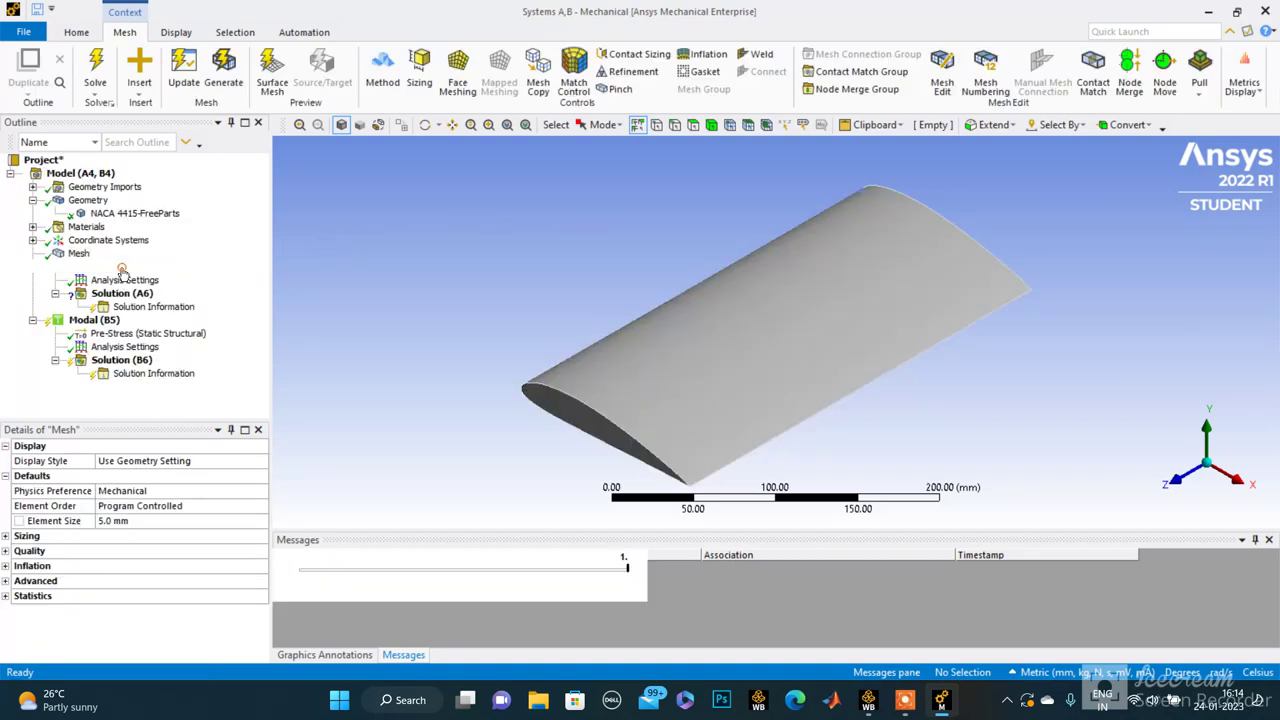
{"action": "right_click", "coordinate": [121, 270]}
{"action": "mouse_move", "coordinate": [165, 278]}
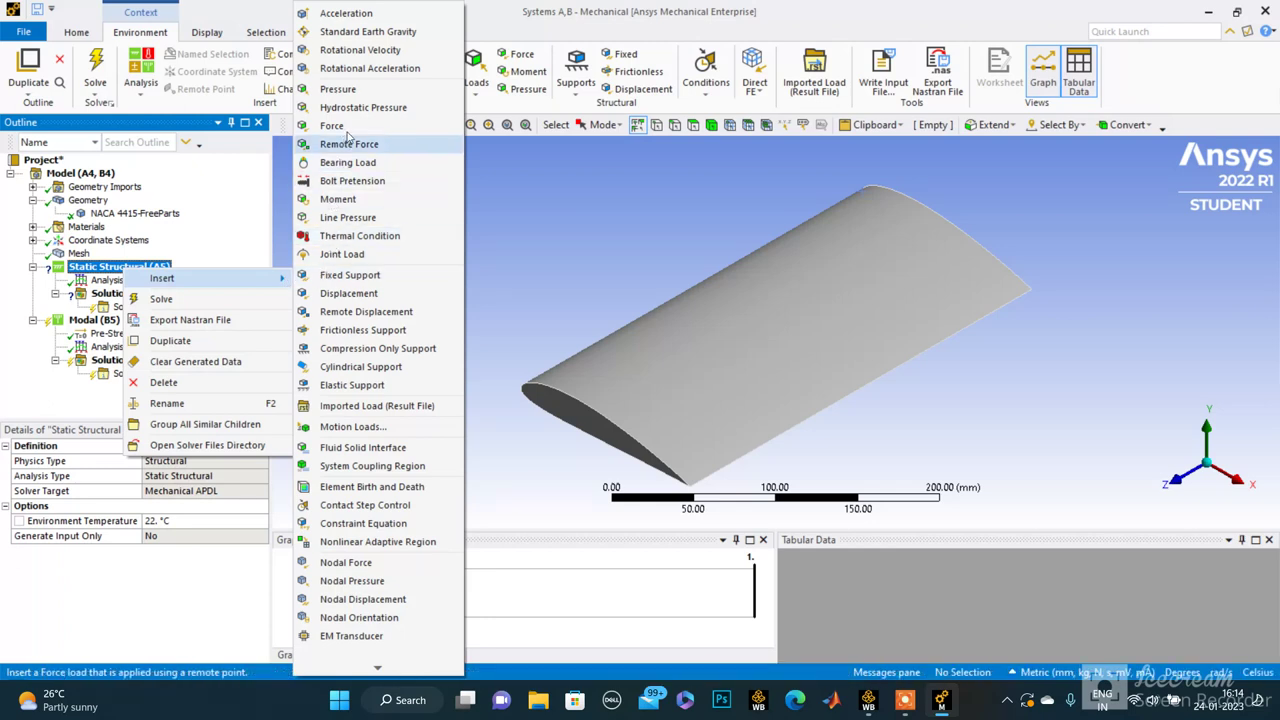
{"action": "left_click", "coordinate": [337, 255]}
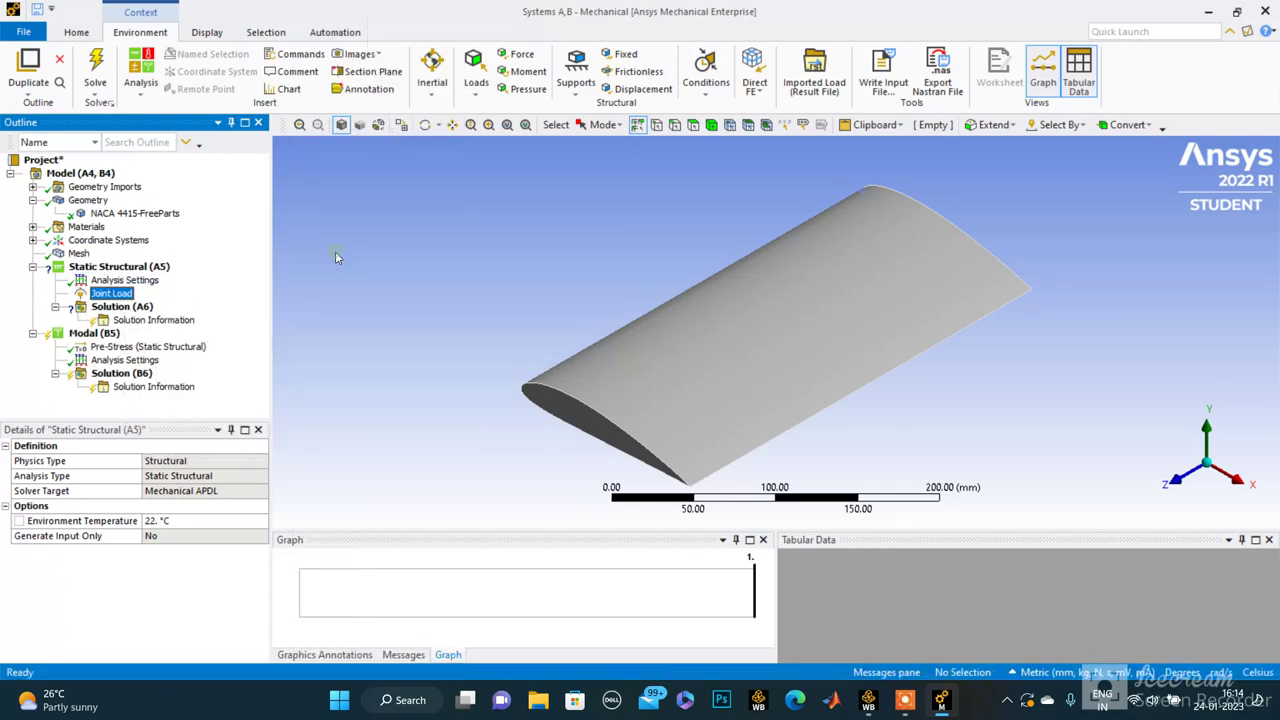
{"action": "right_click", "coordinate": [128, 293]}
{"action": "left_click", "coordinate": [181, 404]}
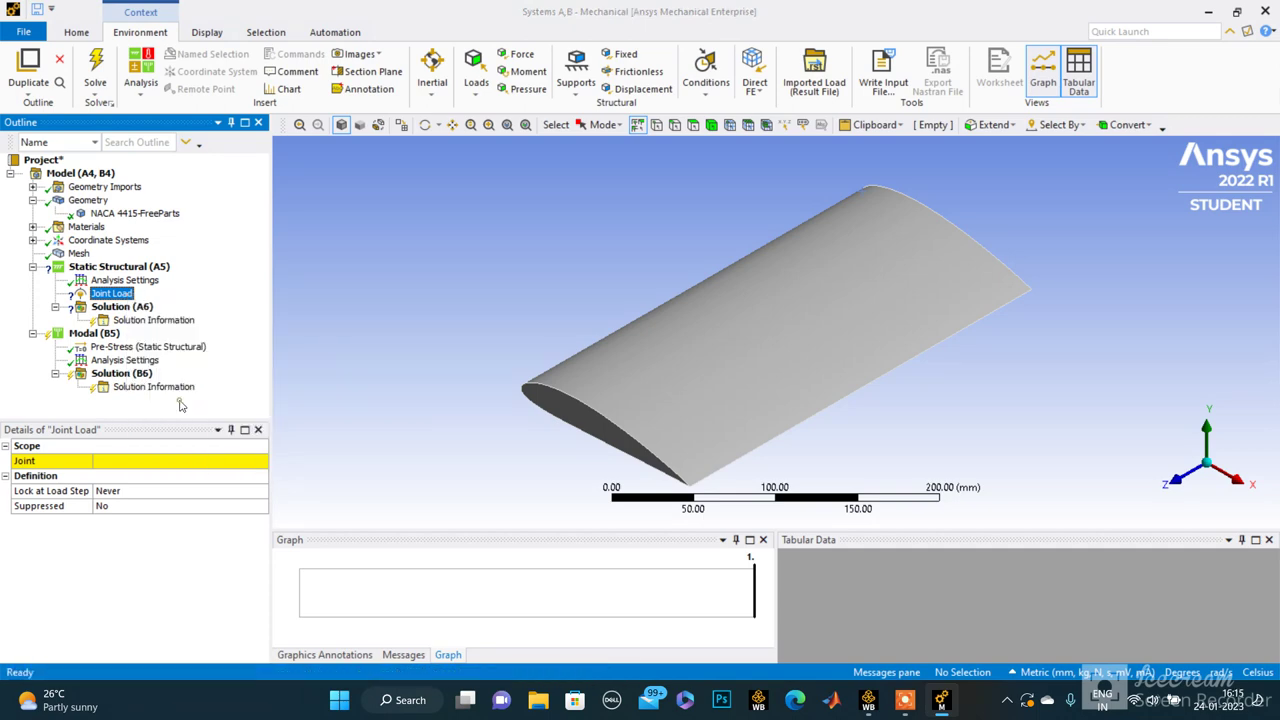
{"action": "left_click", "coordinate": [640, 406]}
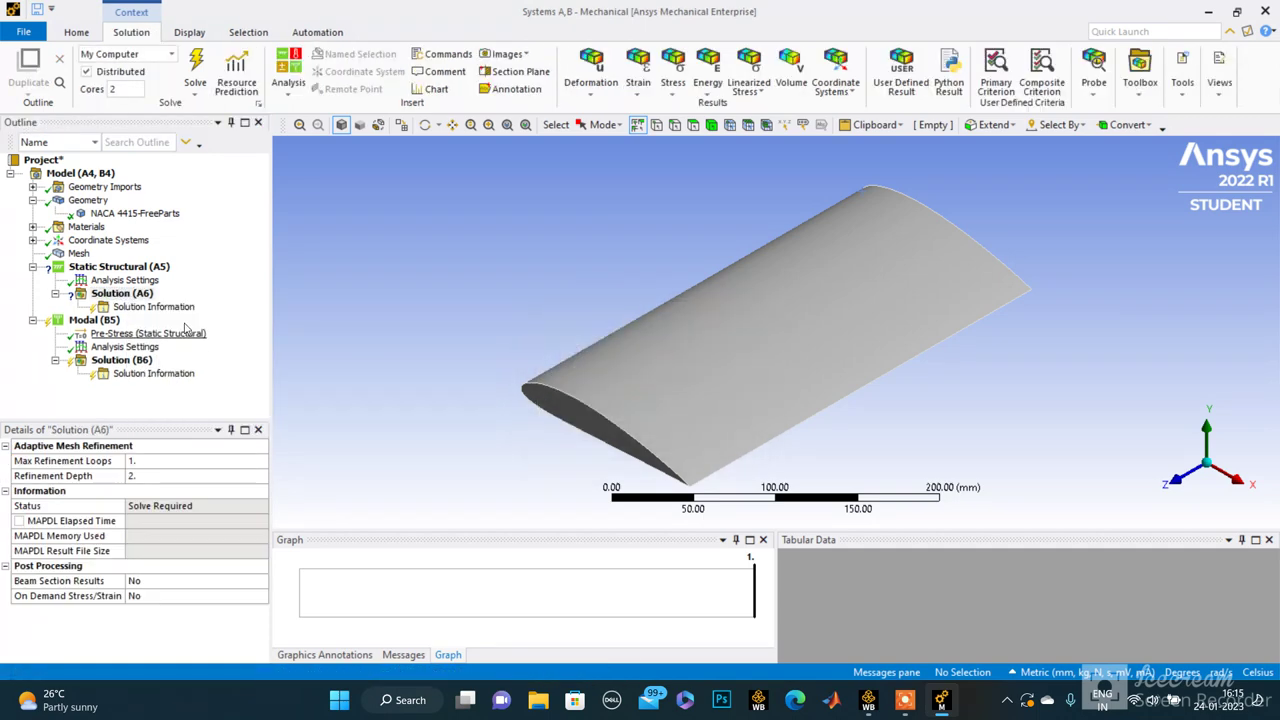
- Add a Fixed Support to the static structural analysis on the wing's near airfoil-shaped end face
{"action": "right_click", "coordinate": [150, 268]}
{"action": "mouse_move", "coordinate": [178, 276]}
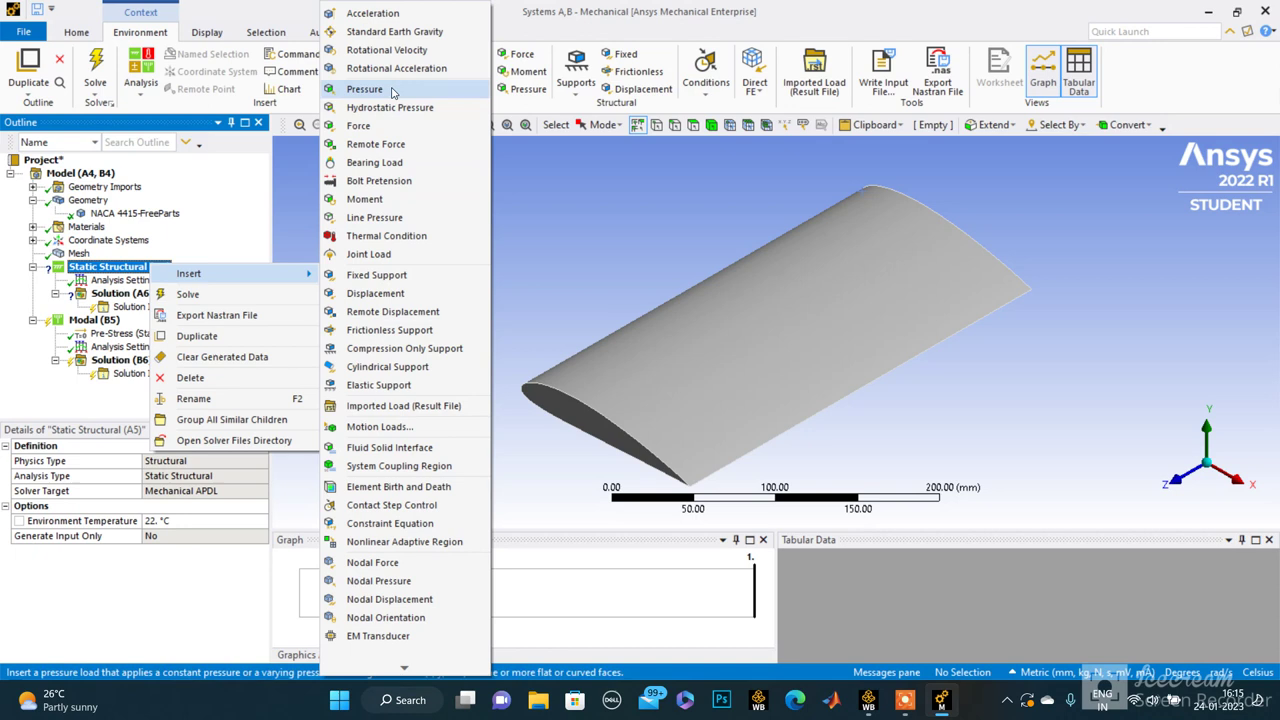
{"action": "left_click", "coordinate": [394, 279]}
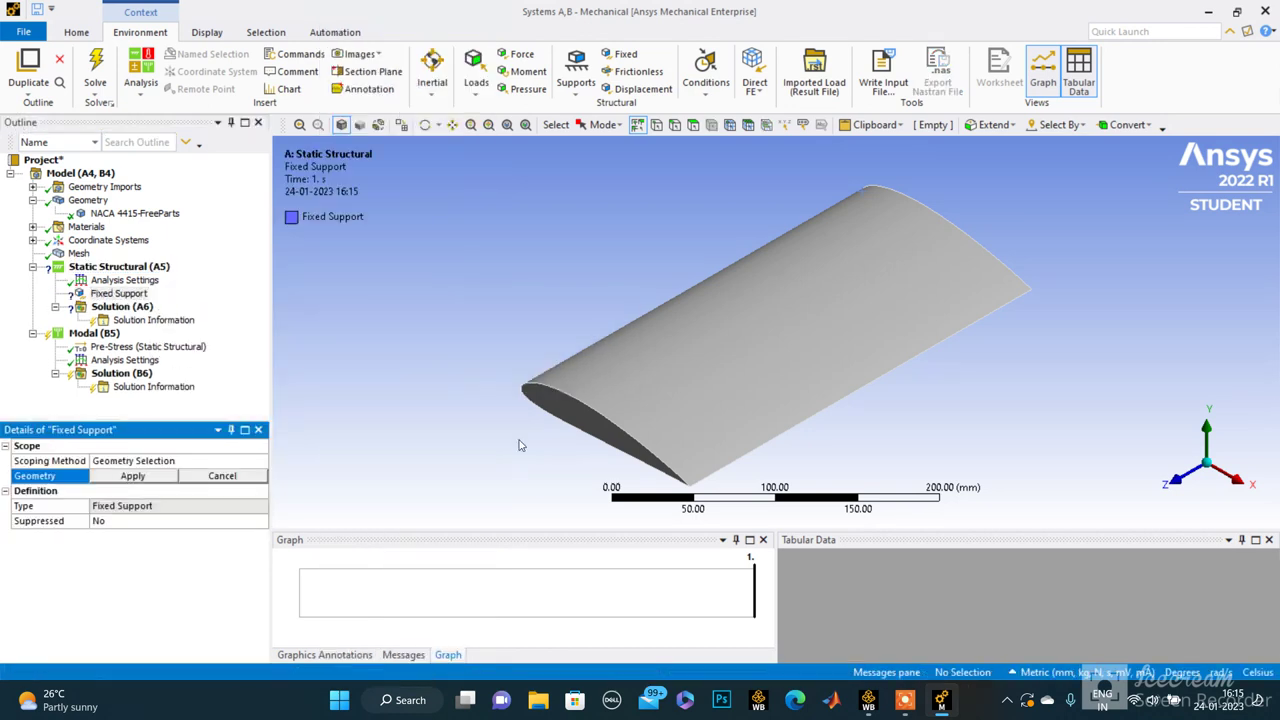
{"action": "left_click", "coordinate": [573, 427]}
{"action": "left_click", "coordinate": [584, 394]}
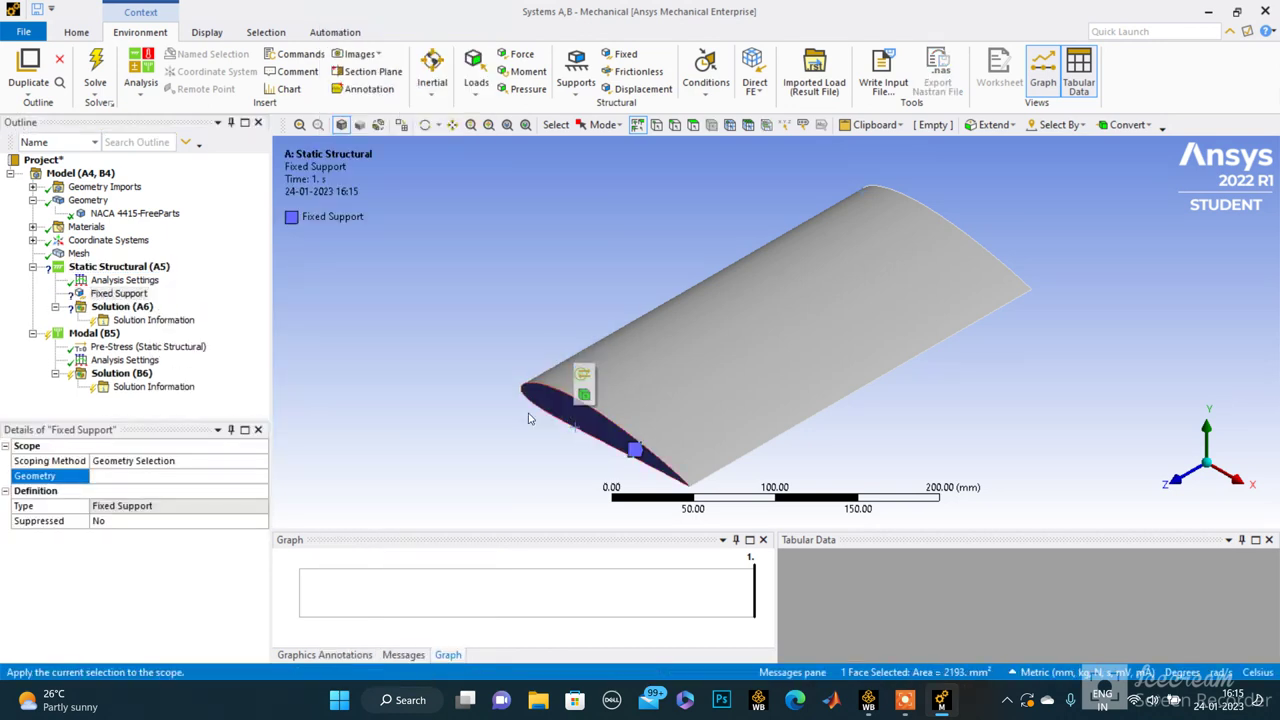
- Add a Pressure load to the static structural analysis on the wing's lower surface
{"action": "middle_click_drag", "start_coordinate": [530, 418], "coordinate": [529, 366]}
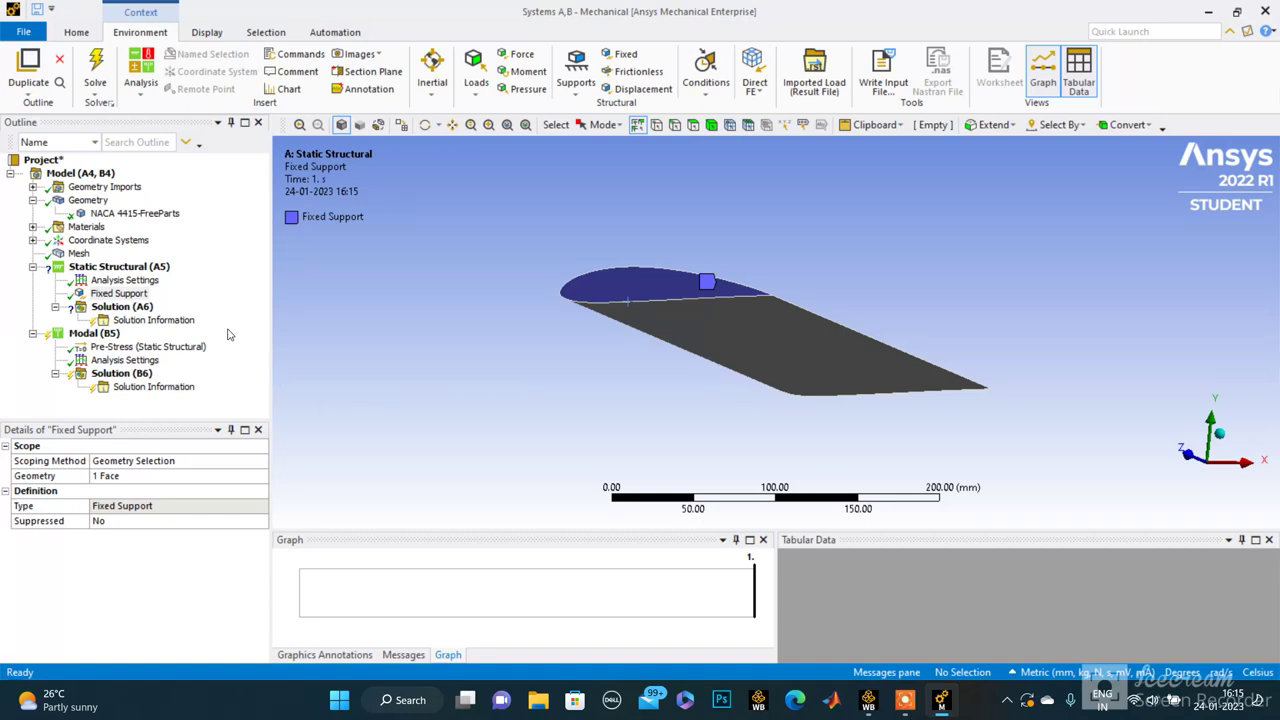
{"action": "right_click", "coordinate": [130, 266]}
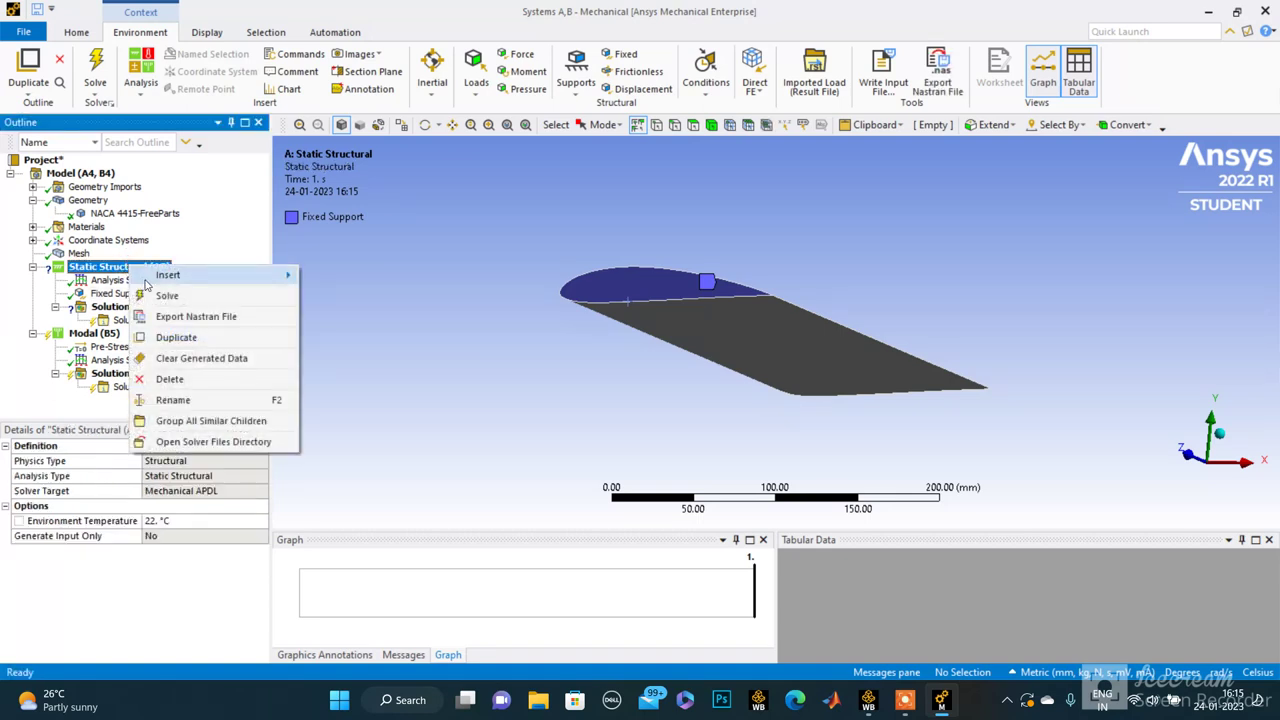
{"action": "mouse_move", "coordinate": [193, 276]}
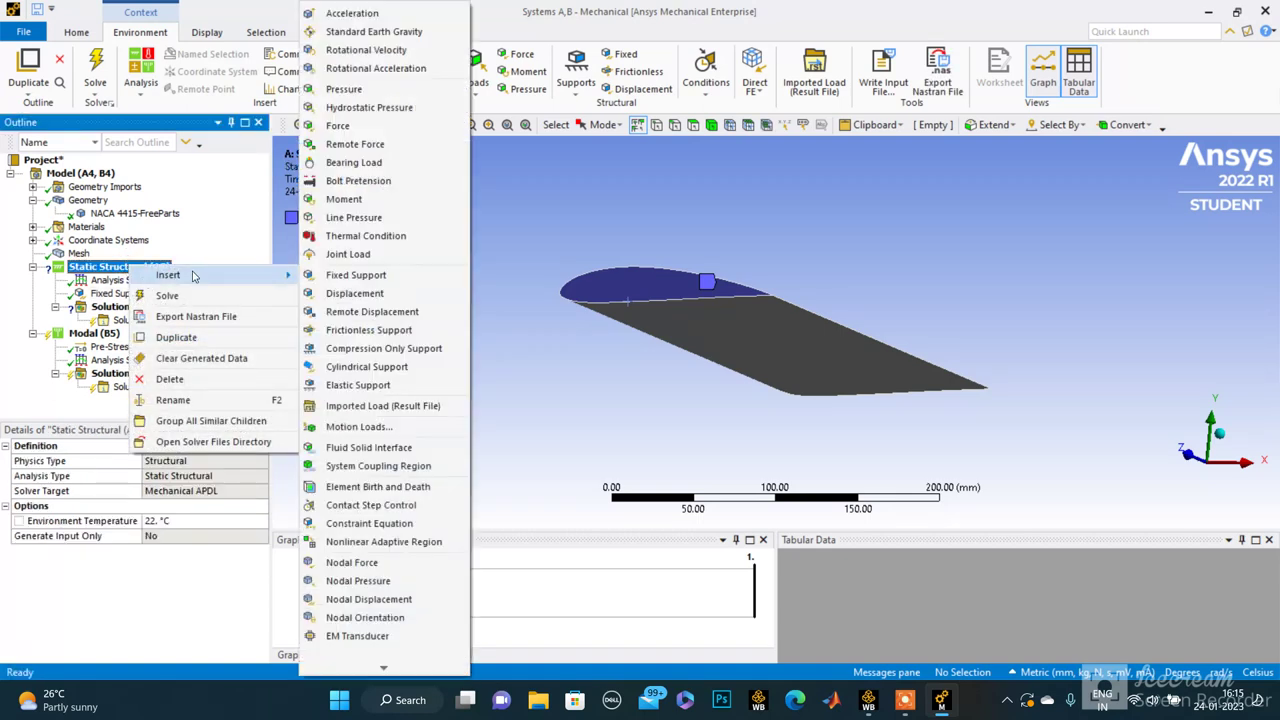
{"action": "left_click", "coordinate": [343, 89]}
{"action": "left_click", "coordinate": [776, 352]}
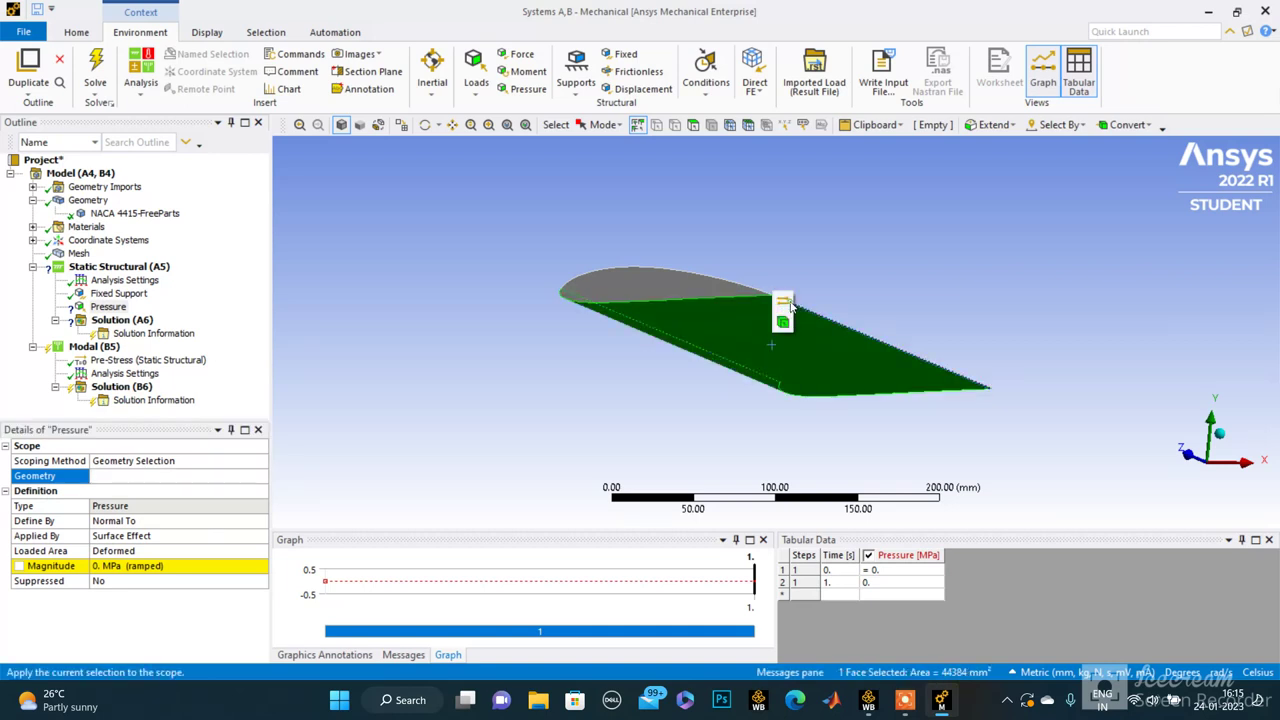
{"action": "left_click", "coordinate": [133, 475]}
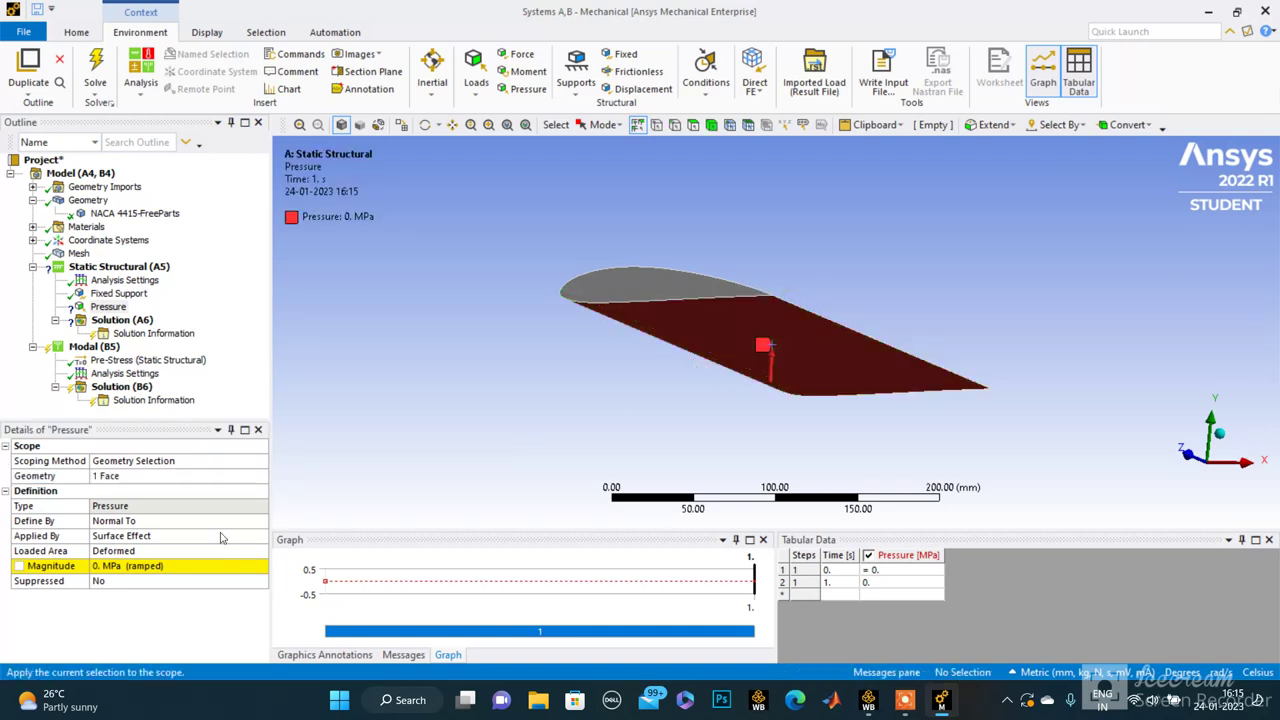
- Define the pressure by Components and set its Y component to 100 MPa
{"action": "left_click", "coordinate": [226, 521]}
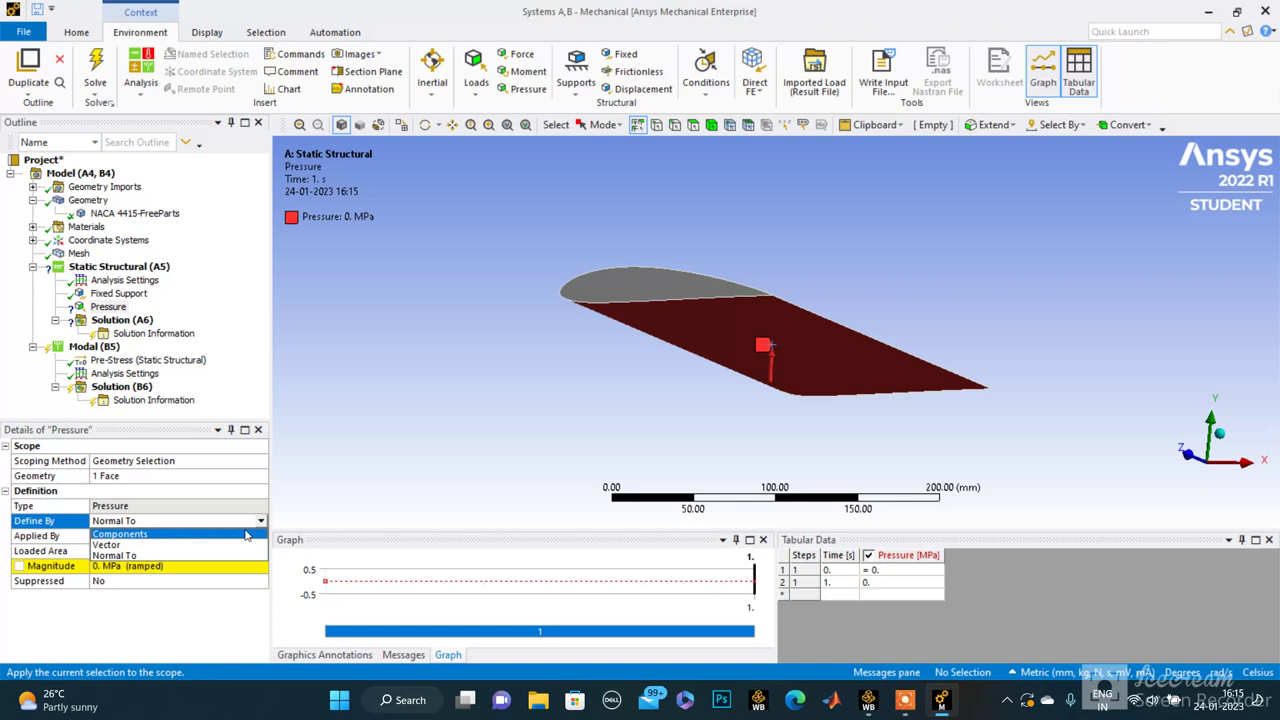
{"action": "left_click", "coordinate": [130, 543]}
{"action": "middle_click_drag", "start_coordinate": [646, 488], "coordinate": [504, 446]}
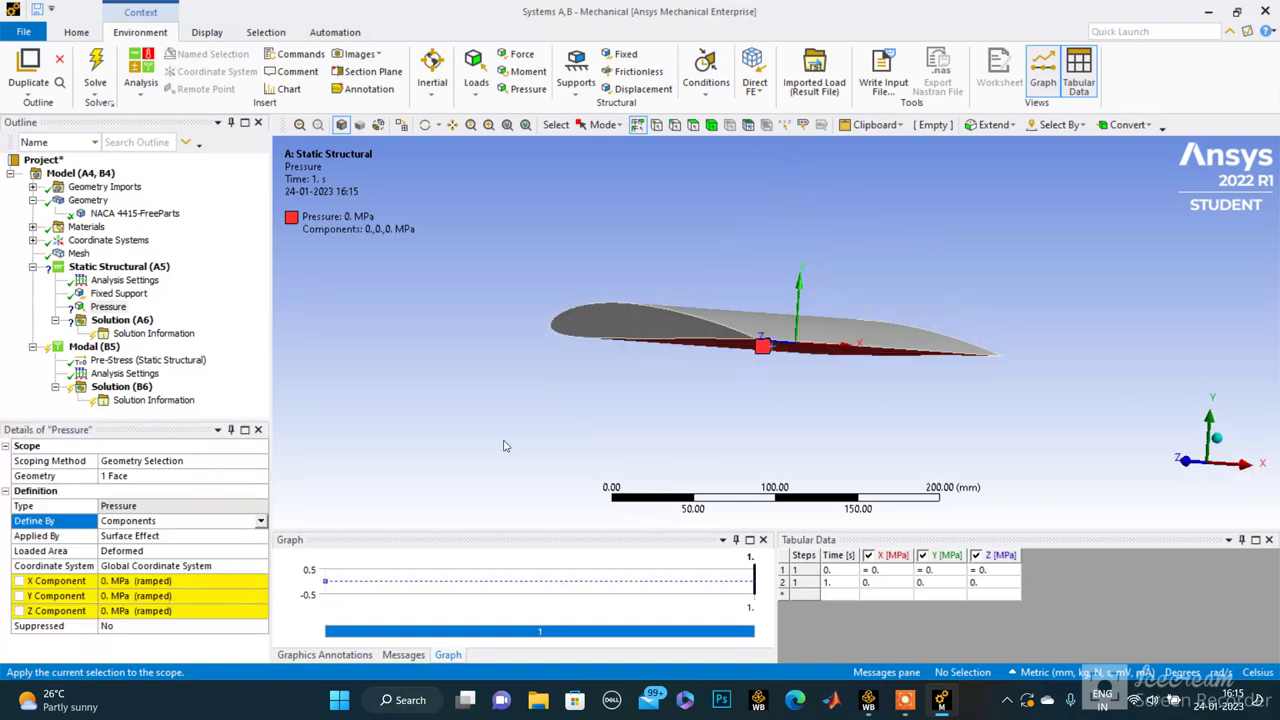
{"action": "left_click", "coordinate": [257, 598]}
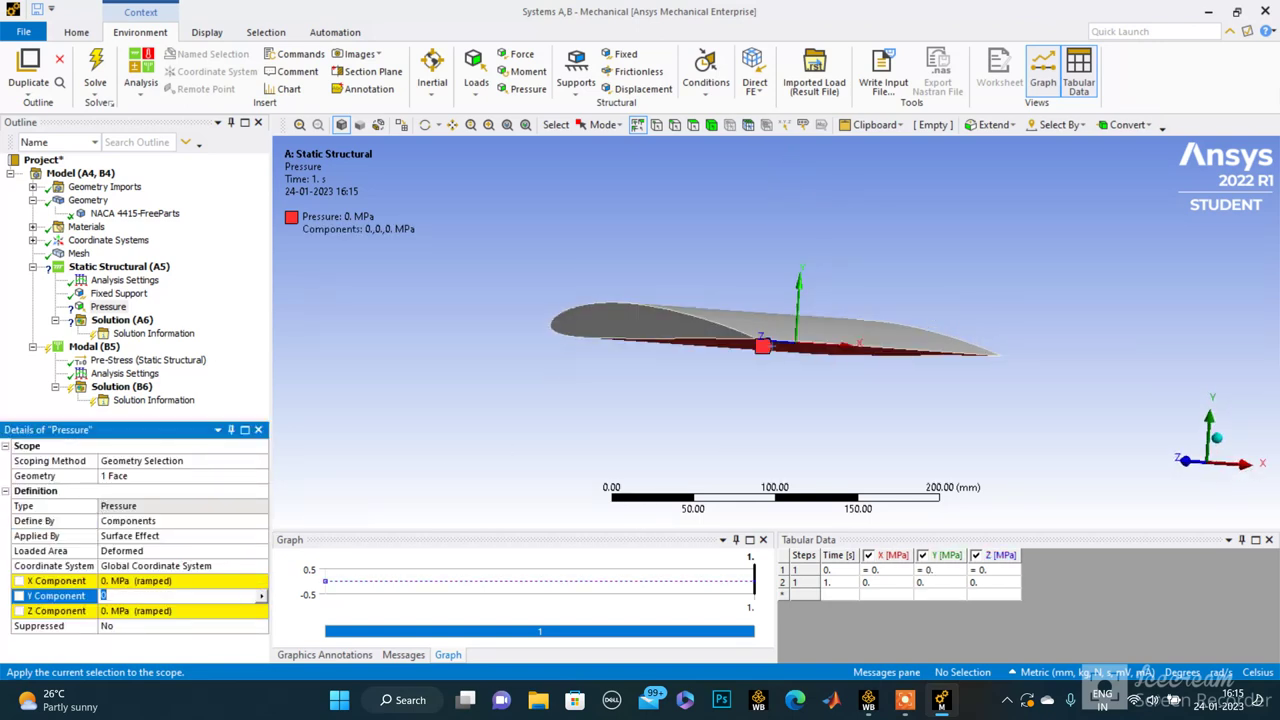
{"action": "type", "text": "100"}
{"action": "key", "text": "Return"}
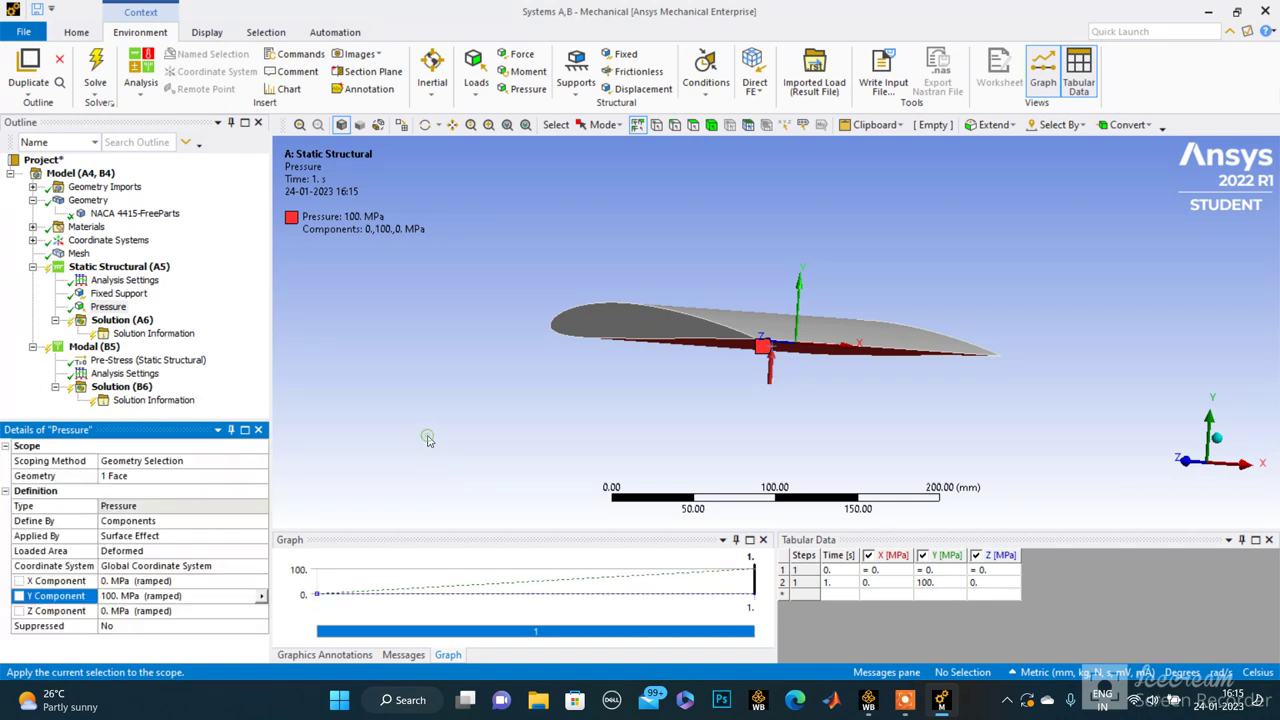
- Solve the static structural analysis and add a Total Deformation result to its solution
{"action": "middle_click_drag", "start_coordinate": [466, 405], "coordinate": [480, 403]}
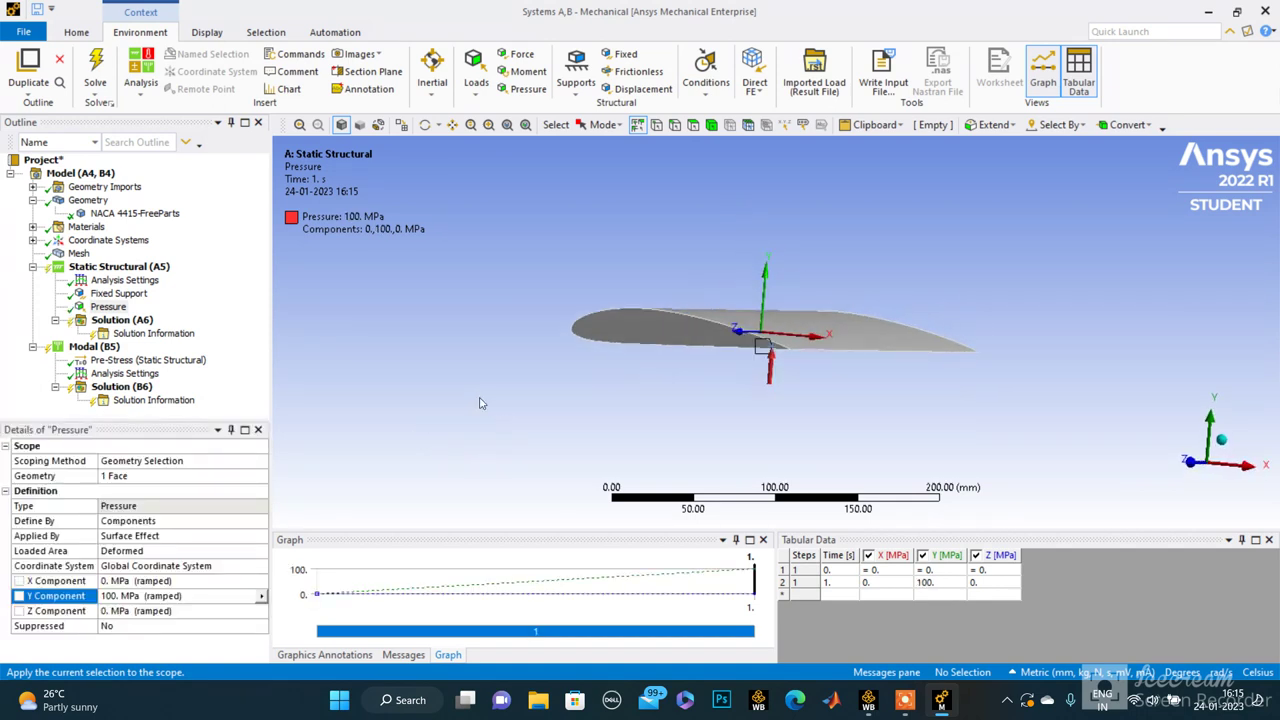
{"action": "left_click", "coordinate": [95, 68]}
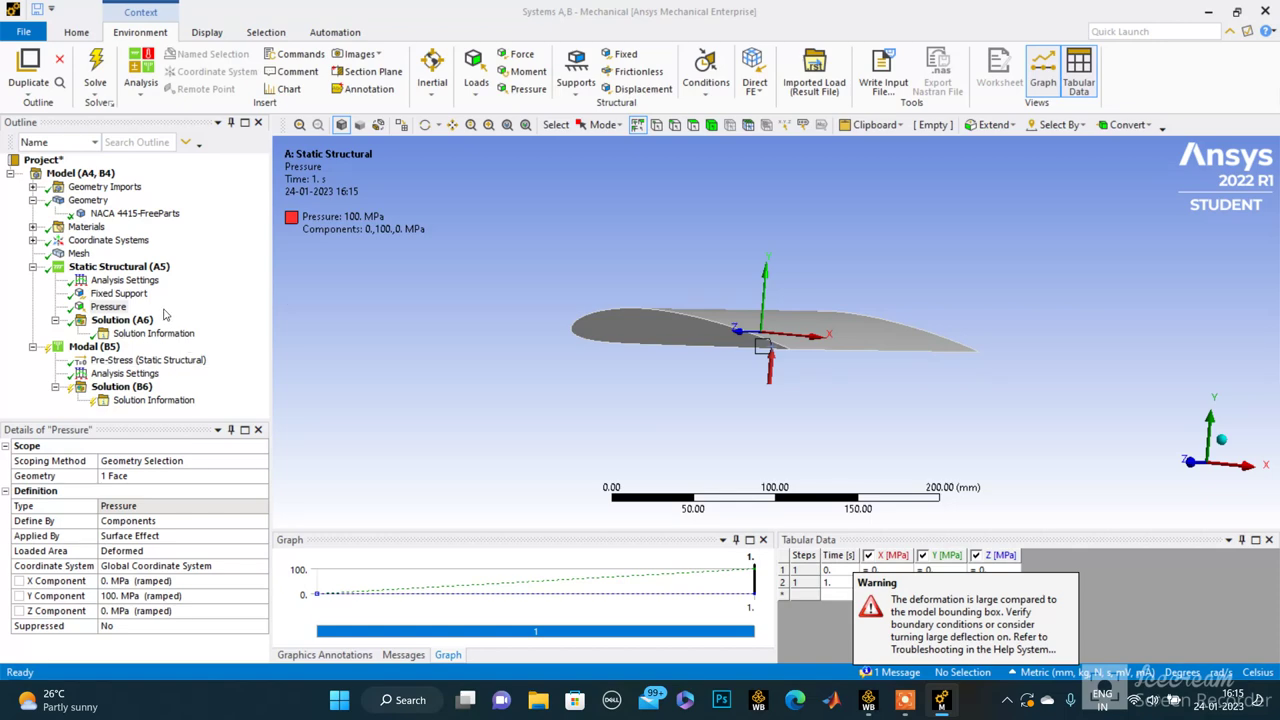
{"action": "right_click", "coordinate": [124, 321]}
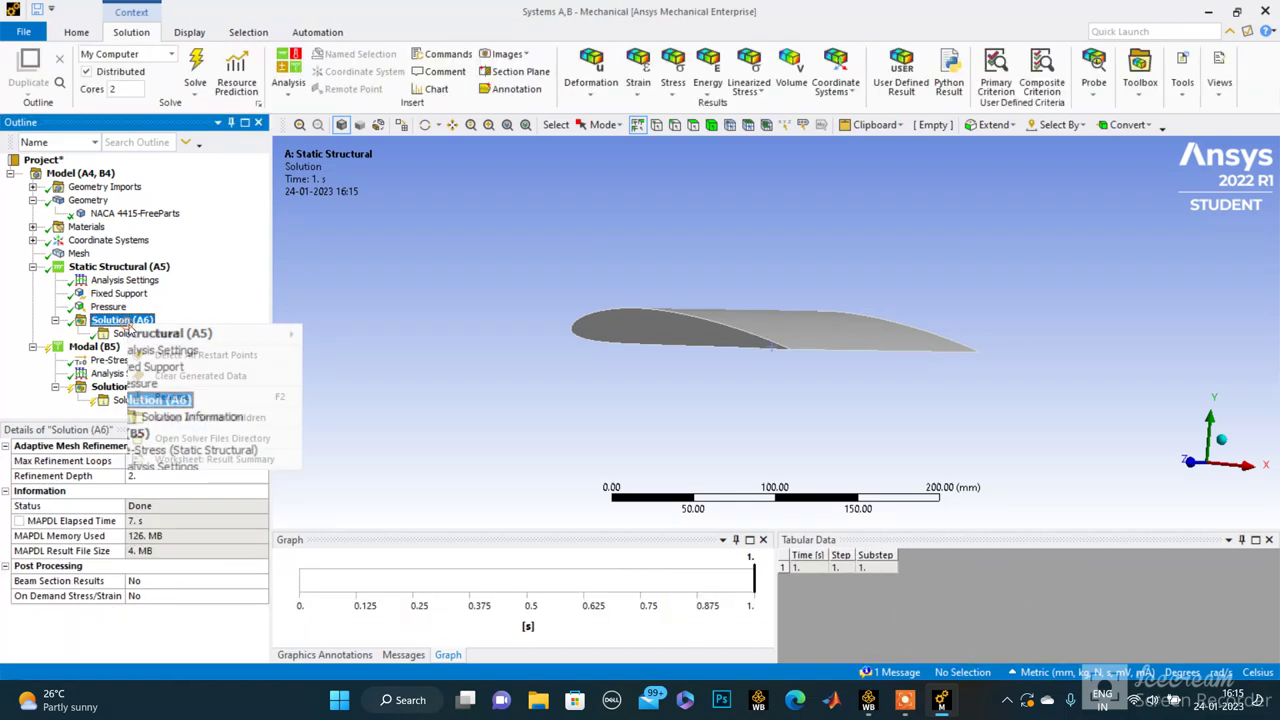
{"action": "mouse_move", "coordinate": [147, 334]}
{"action": "mouse_move", "coordinate": [400, 336]}
{"action": "left_click", "coordinate": [472, 337]}
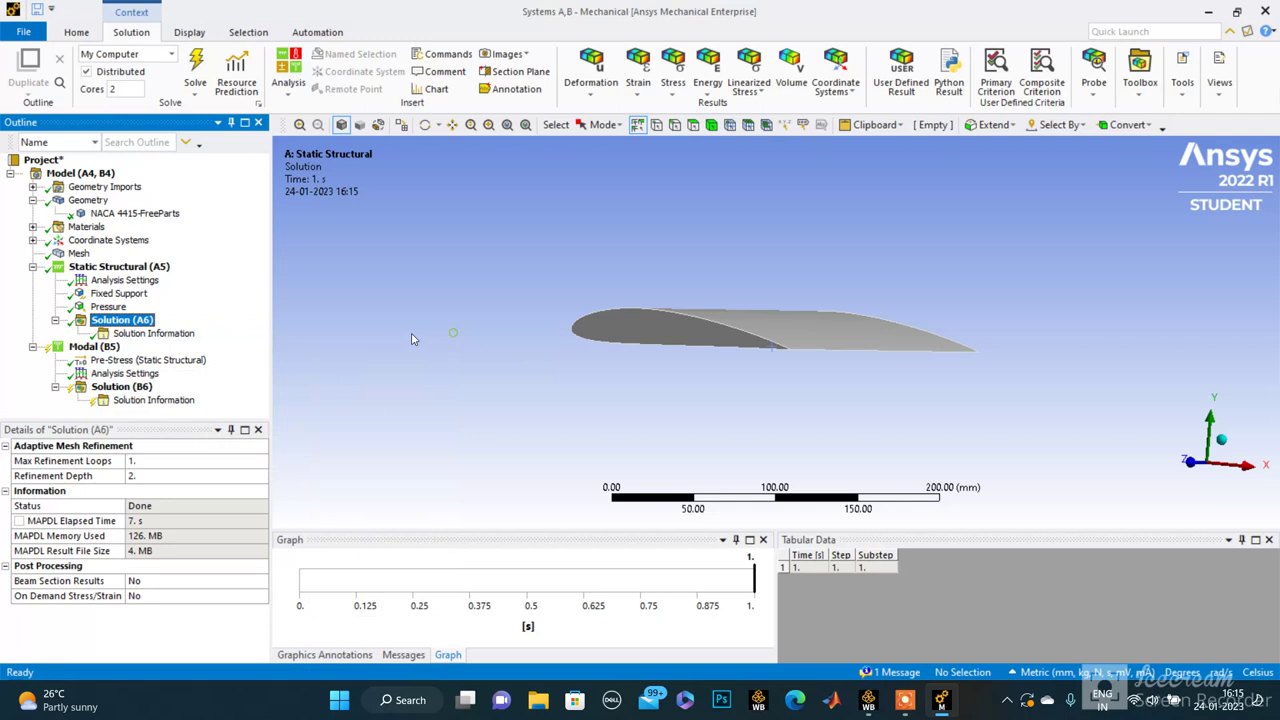
- Add an Equivalent (von-Mises) strain result and a Maximum Principal stress result to the static structural solution
{"action": "right_click", "coordinate": [117, 321]}
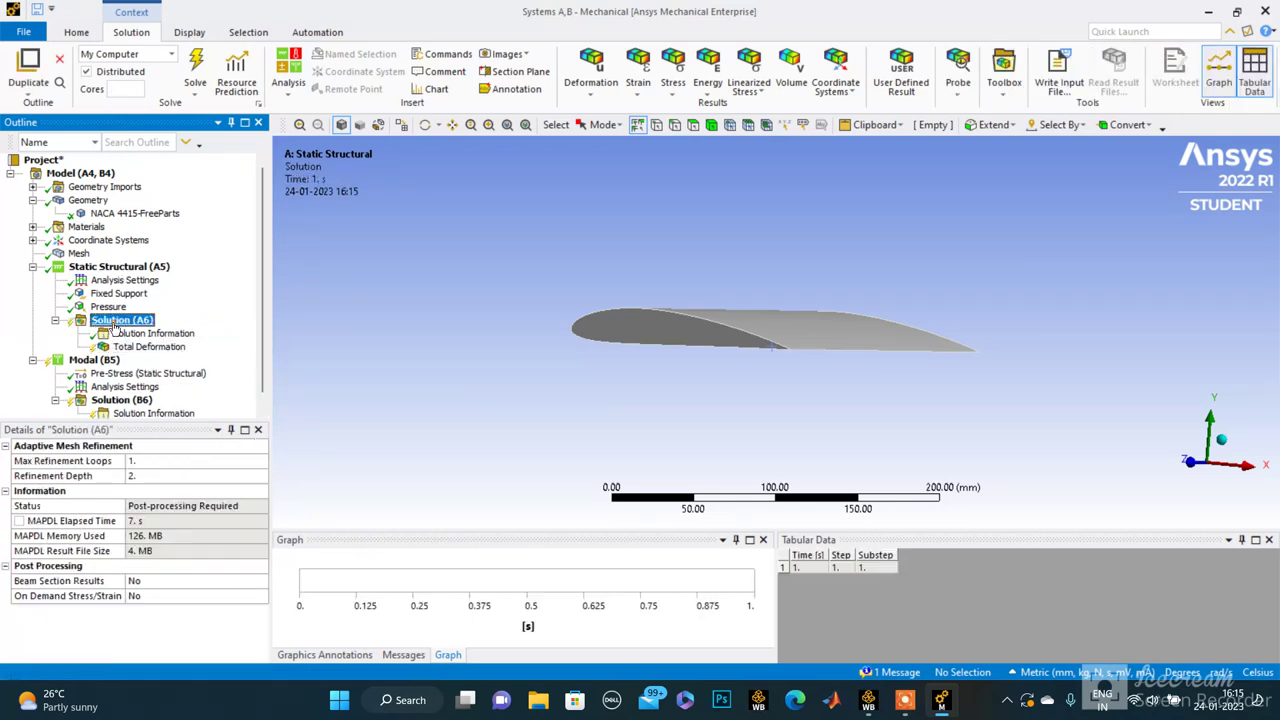
{"action": "mouse_move", "coordinate": [131, 333]}
{"action": "mouse_move", "coordinate": [390, 358]}
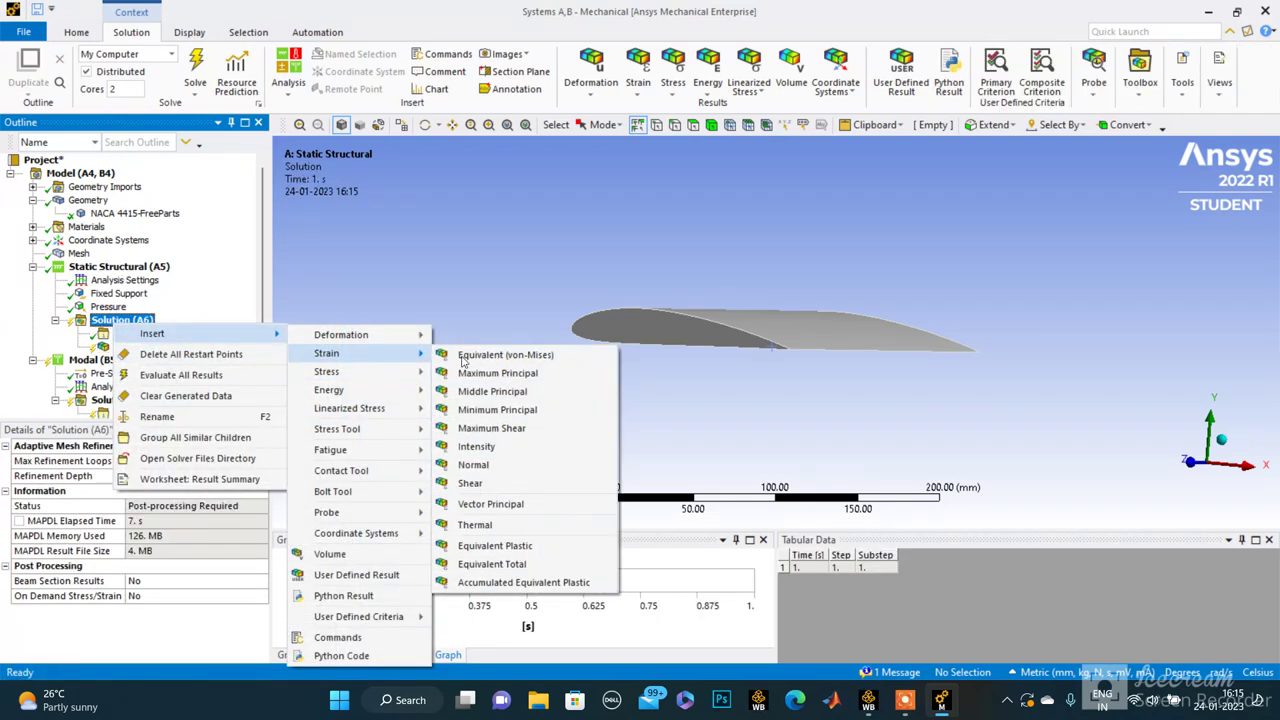
{"action": "left_click", "coordinate": [499, 360]}
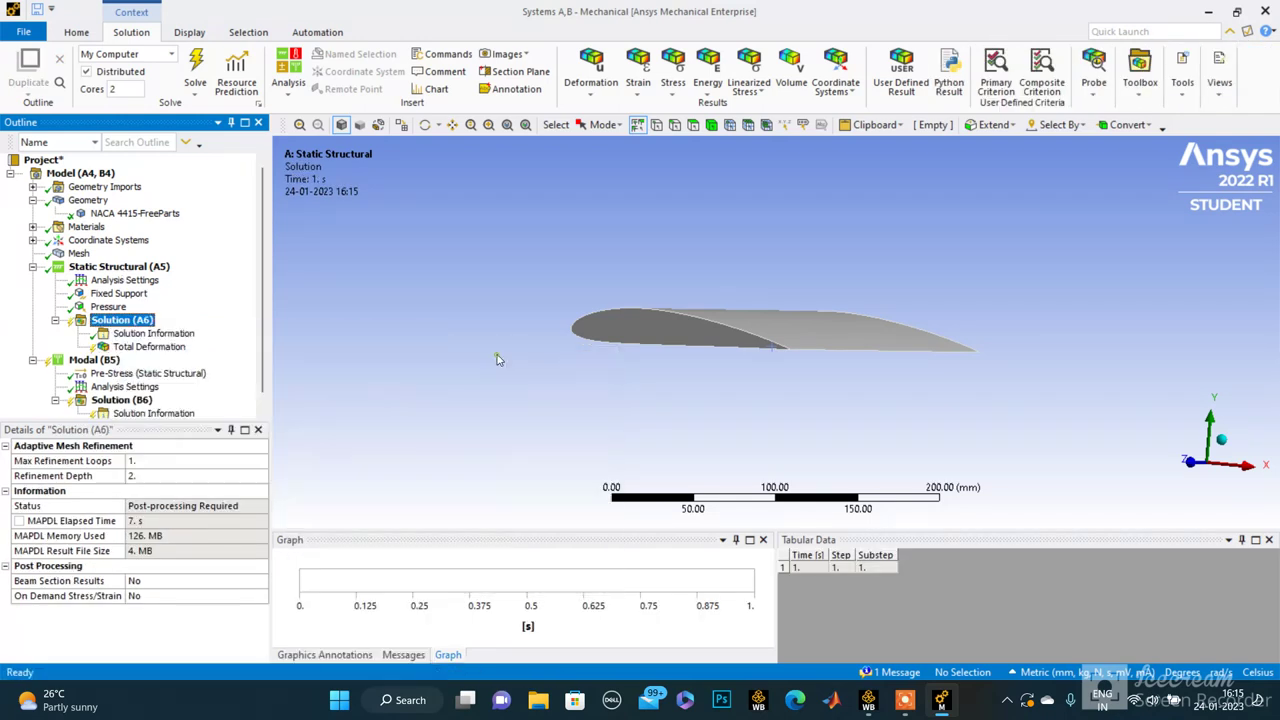
{"action": "right_click", "coordinate": [137, 322]}
{"action": "mouse_move", "coordinate": [176, 331]}
{"action": "mouse_move", "coordinate": [351, 370]}
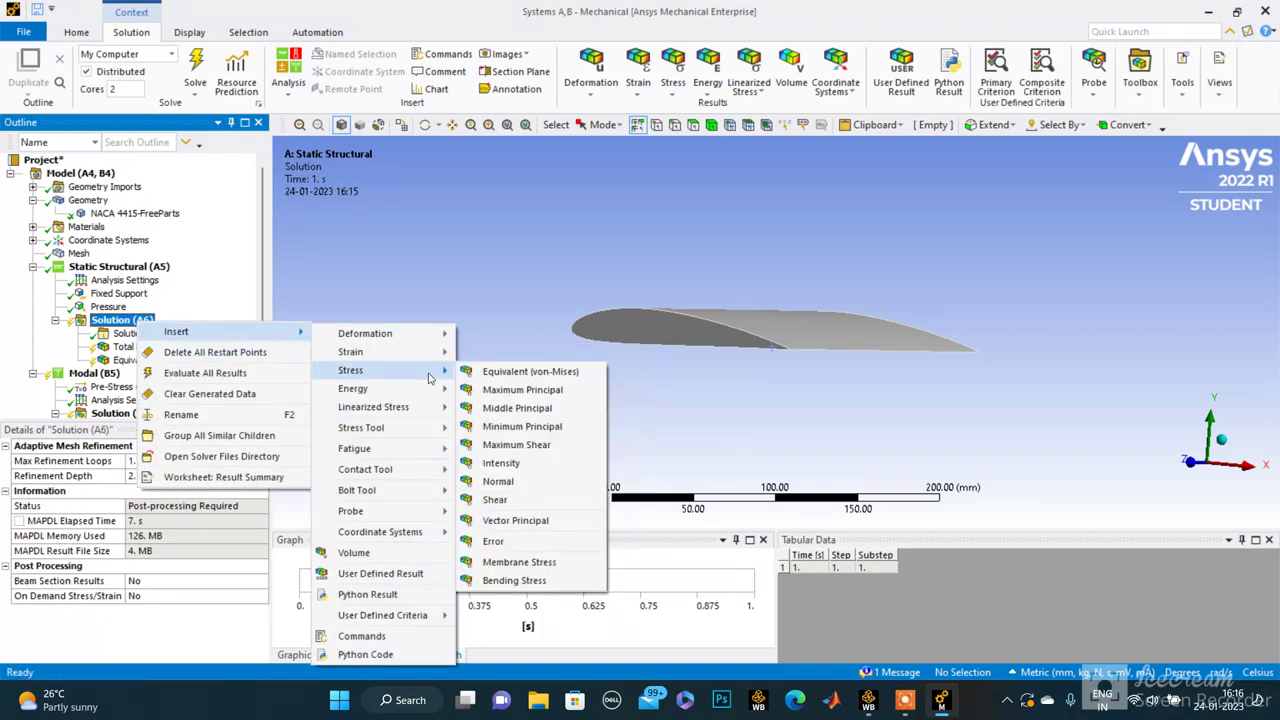
{"action": "left_click", "coordinate": [522, 389]}
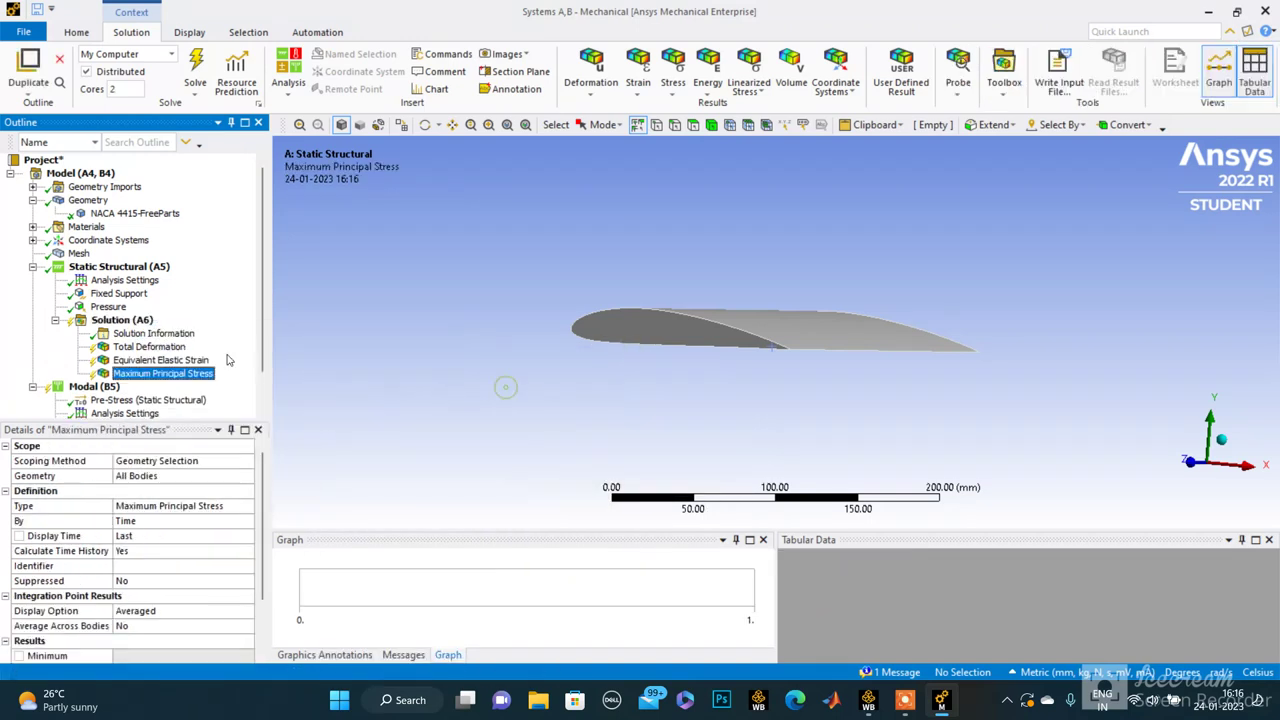
- Add a Strain Energy result to the static structural solution
{"action": "right_click", "coordinate": [139, 325]}
{"action": "mouse_move", "coordinate": [176, 331]}
{"action": "mouse_move", "coordinate": [400, 387]}
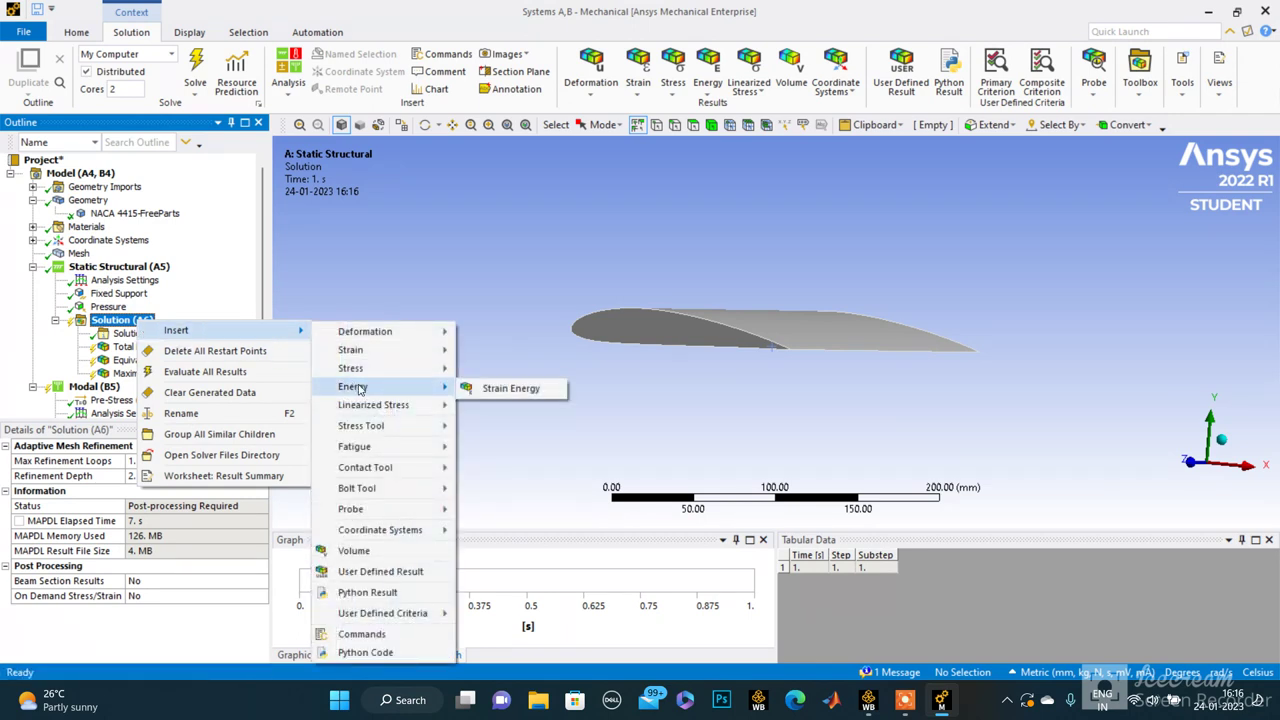
{"action": "left_click", "coordinate": [515, 389]}
- Set the maximum number of modes to find to 5 in the modal analysis settings
{"action": "scroll", "coordinate": [118, 400], "scroll_direction": "down", "scroll_amount": 2}
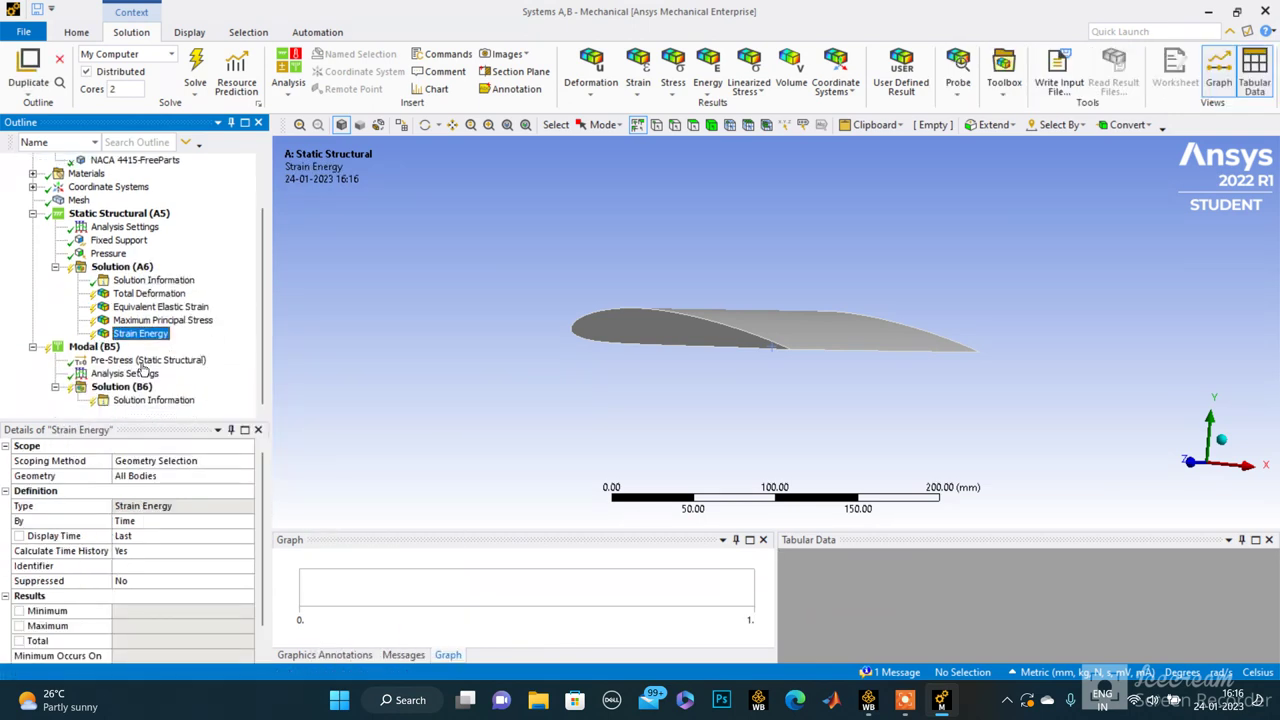
{"action": "left_click", "coordinate": [122, 373]}
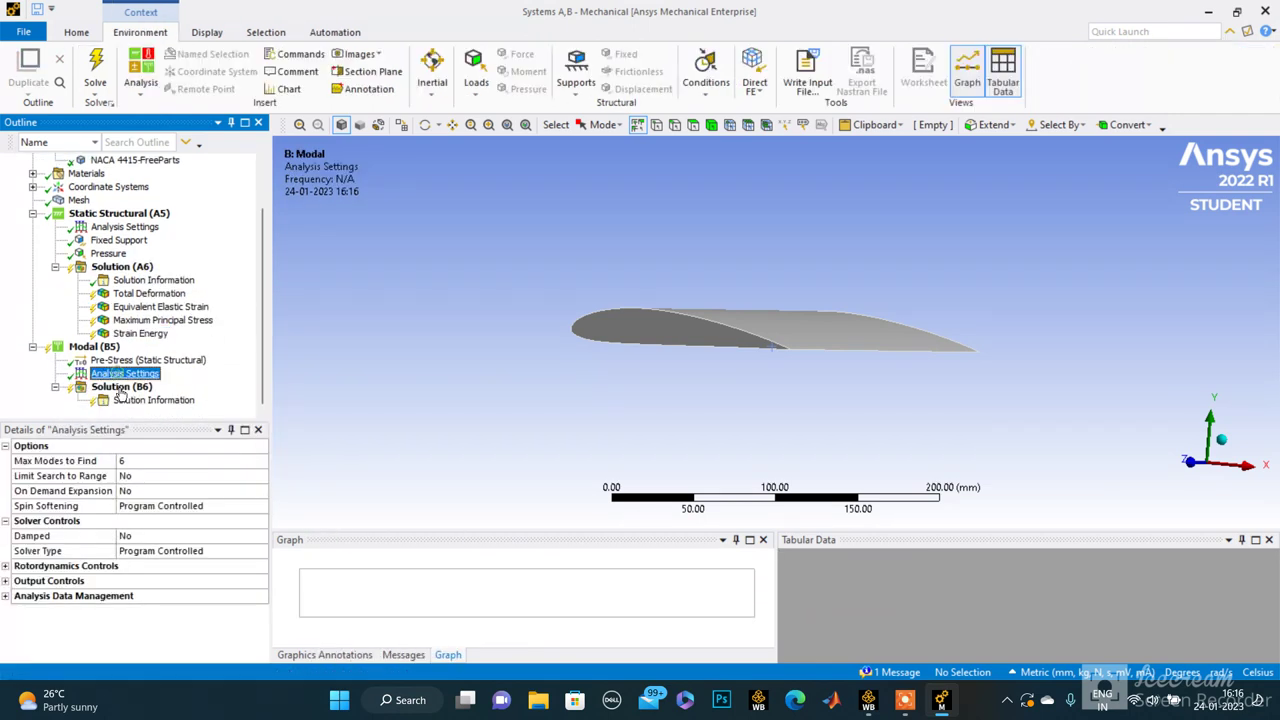
{"action": "left_click", "coordinate": [140, 460]}
{"action": "type", "text": "5"}
{"action": "left_click", "coordinate": [510, 386]}
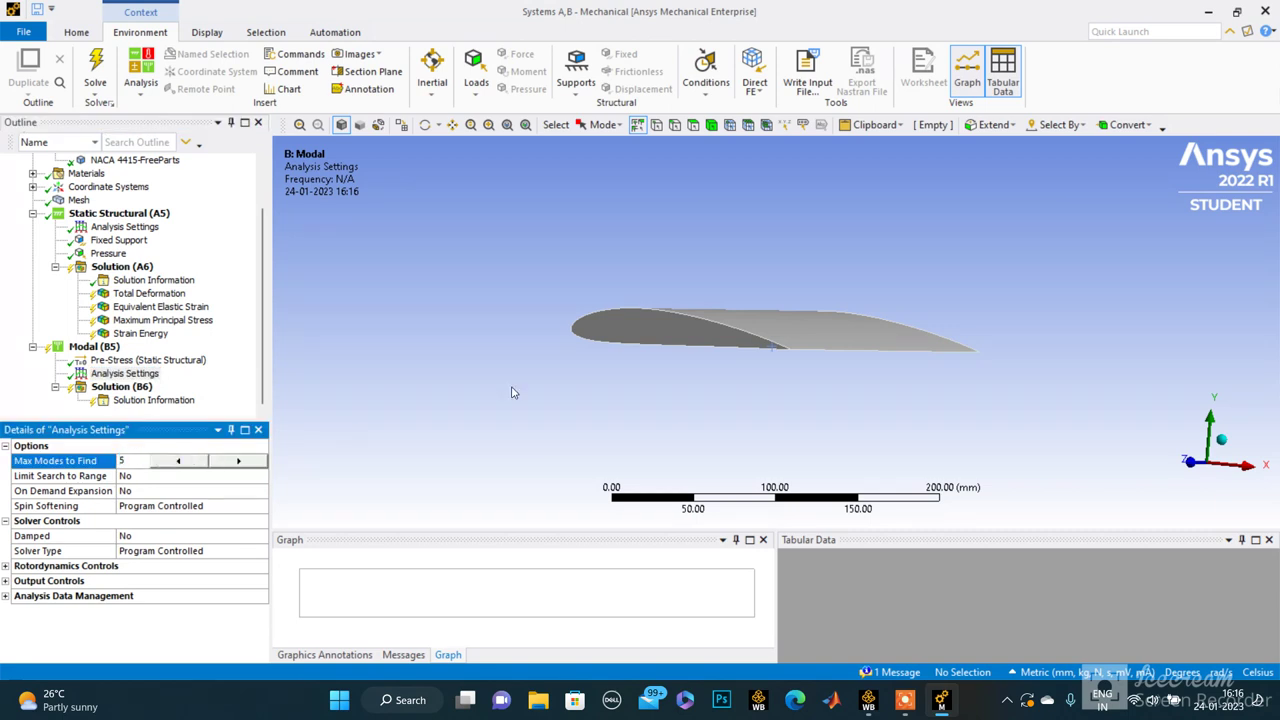
- Add five Total Deformation results to the modal solution
{"action": "right_click", "coordinate": [148, 387]}
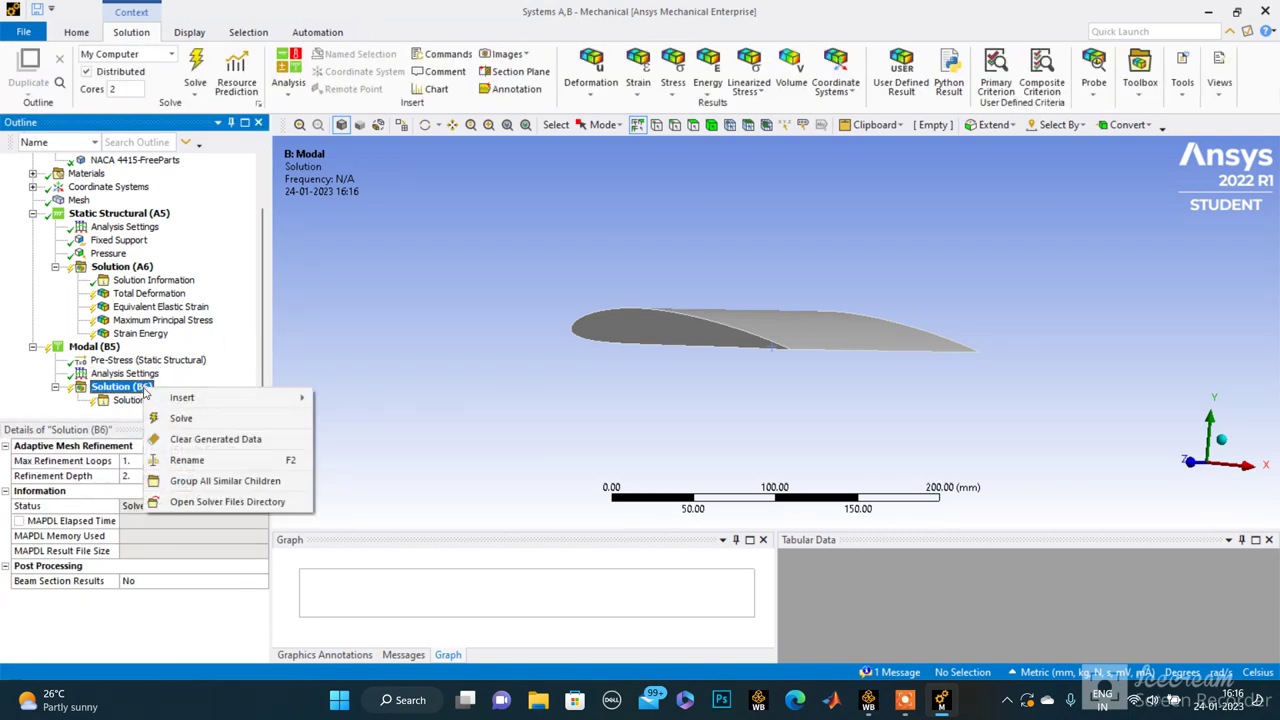
{"action": "mouse_move", "coordinate": [150, 399]}
{"action": "mouse_move", "coordinate": [362, 400]}
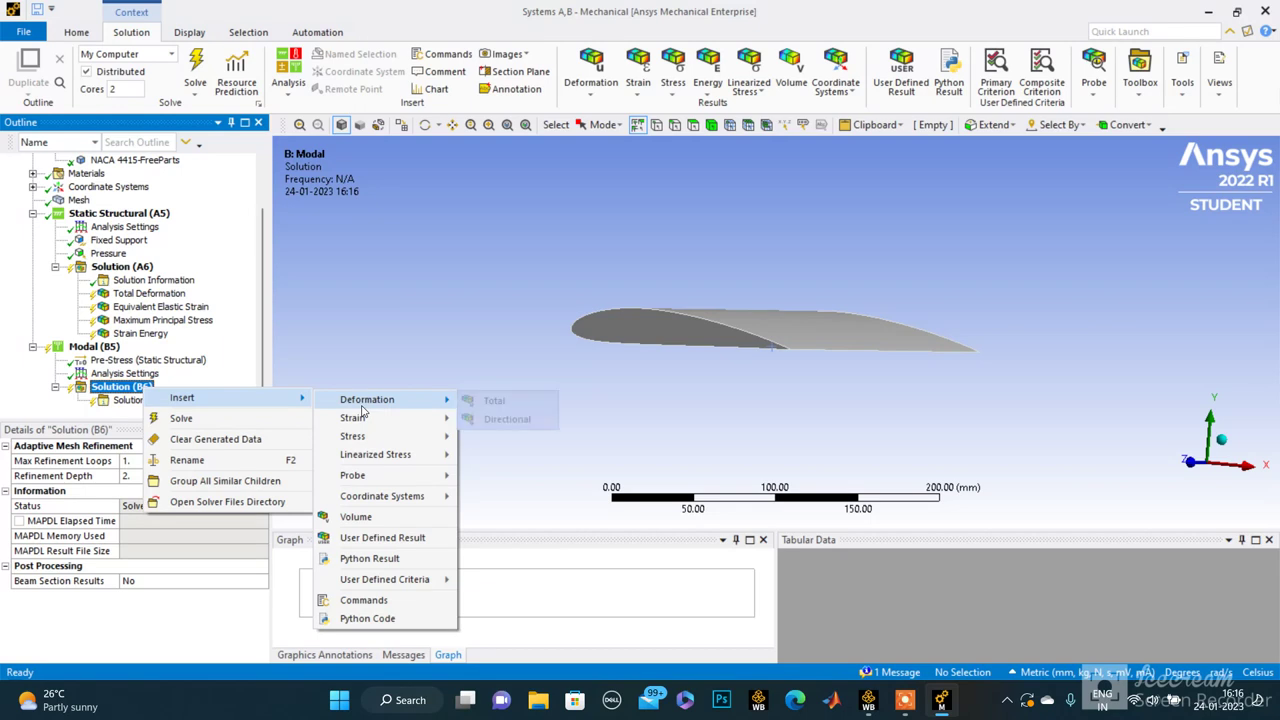
{"action": "left_click", "coordinate": [482, 398]}
{"action": "right_click", "coordinate": [142, 374]}
{"action": "mouse_move", "coordinate": [182, 384]}
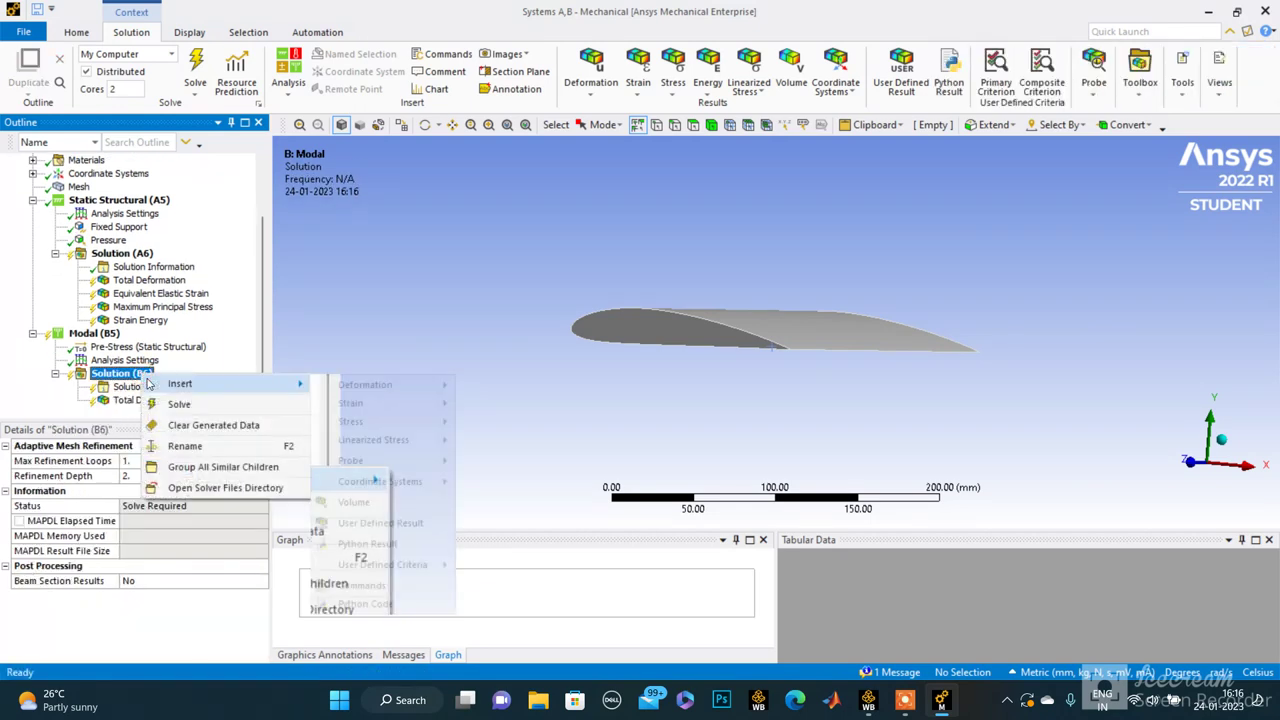
{"action": "mouse_move", "coordinate": [340, 392]}
{"action": "left_click", "coordinate": [482, 386]}
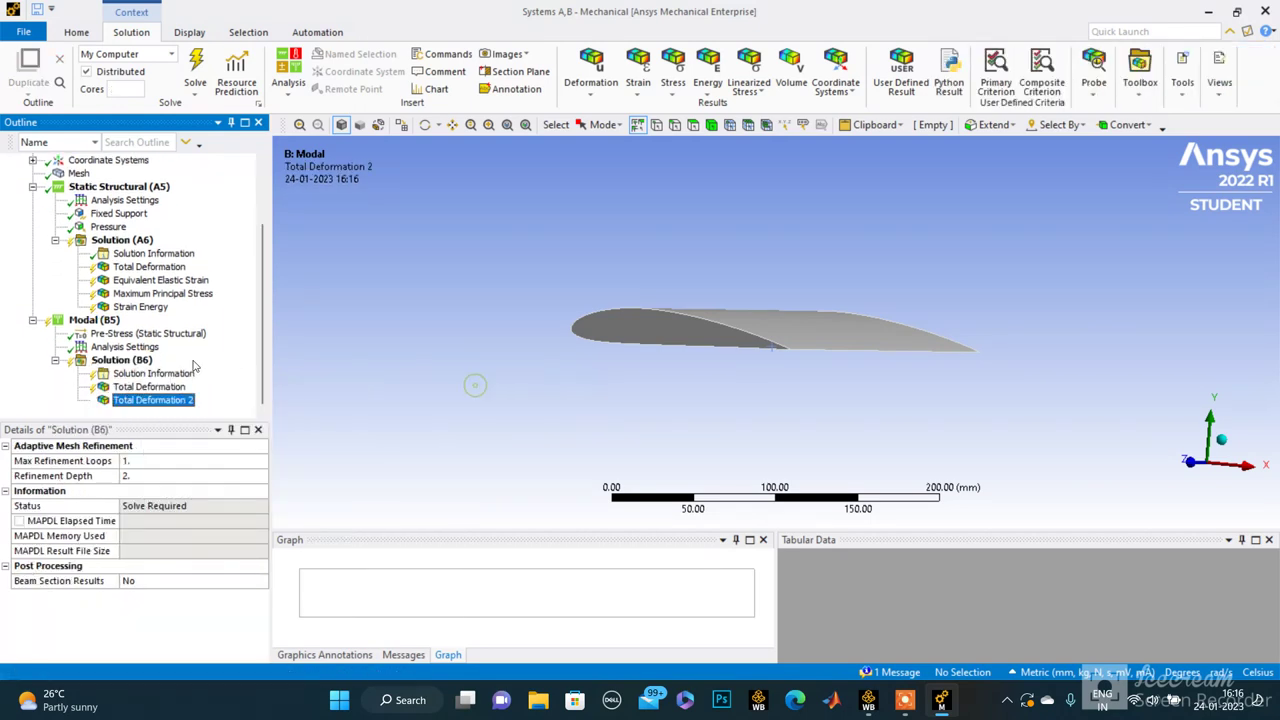
{"action": "right_click", "coordinate": [150, 360]}
{"action": "mouse_move", "coordinate": [188, 370]}
{"action": "mouse_move", "coordinate": [400, 374]}
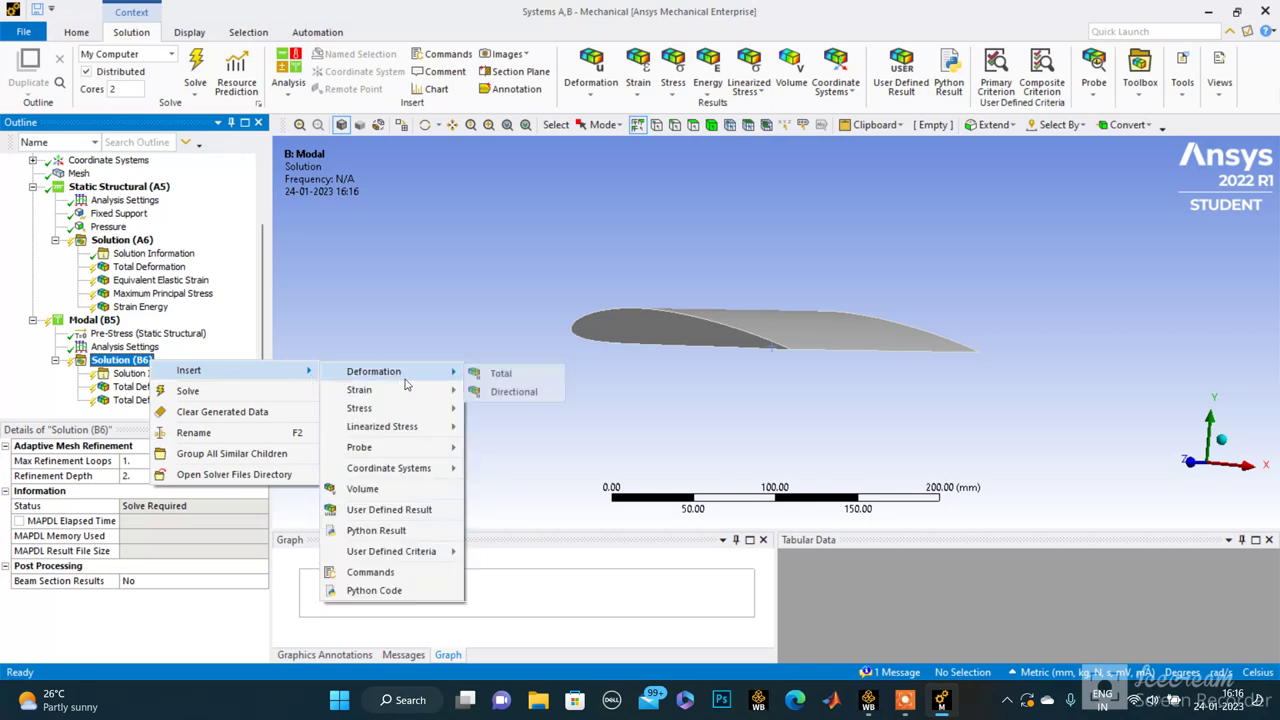
{"action": "left_click", "coordinate": [480, 374]}
{"action": "right_click", "coordinate": [130, 347]}
{"action": "mouse_move", "coordinate": [200, 358]}
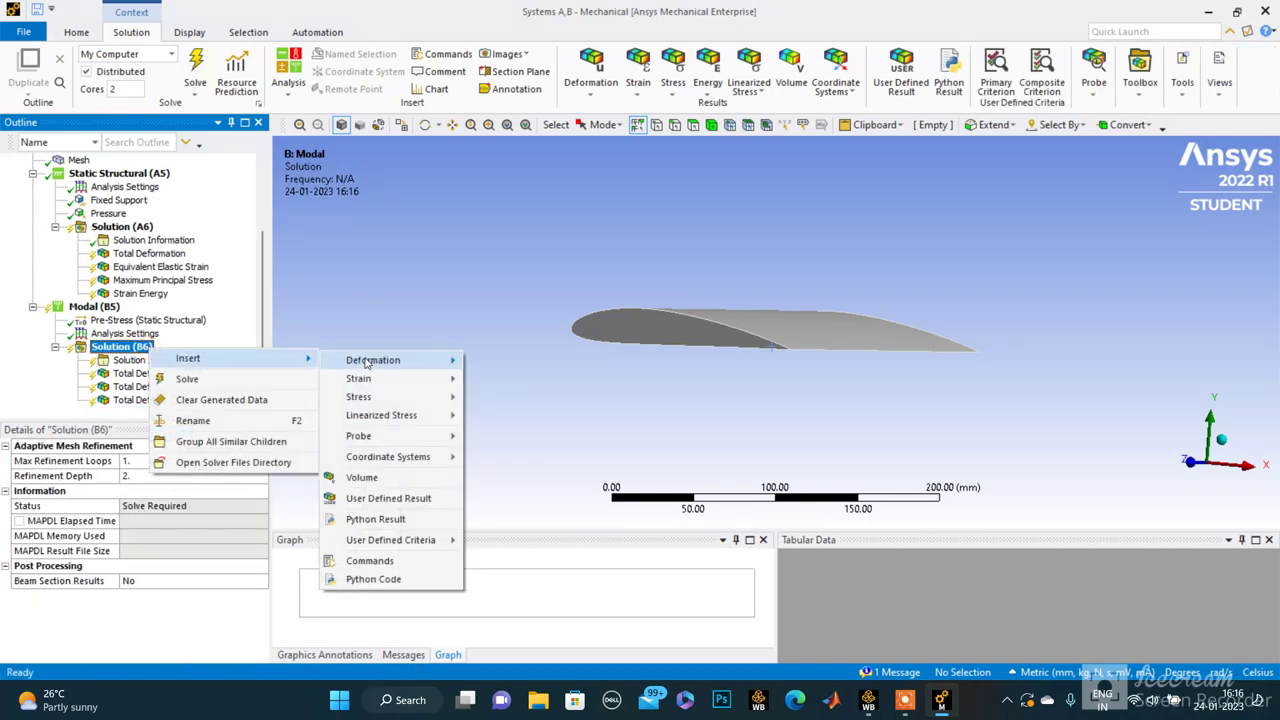
{"action": "mouse_move", "coordinate": [380, 360]}
{"action": "left_click", "coordinate": [540, 365]}
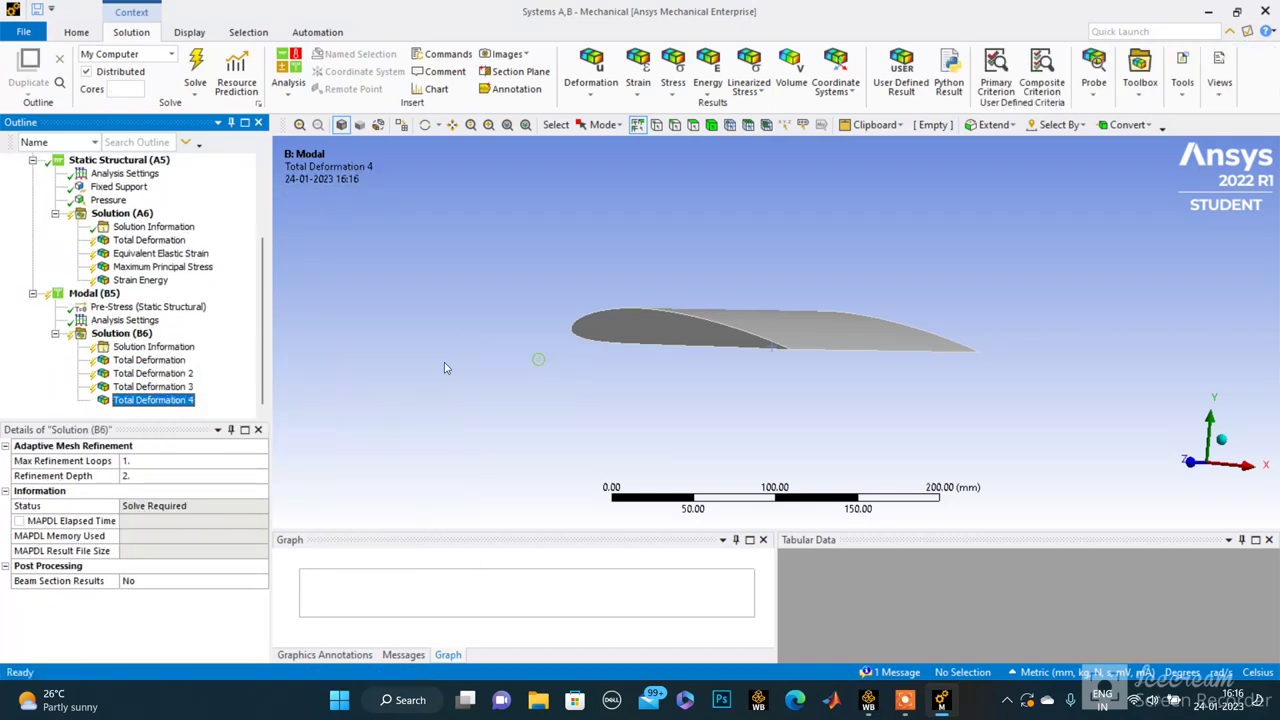
{"action": "right_click", "coordinate": [145, 338]}
{"action": "mouse_move", "coordinate": [180, 346]}
{"action": "mouse_move", "coordinate": [375, 346]}
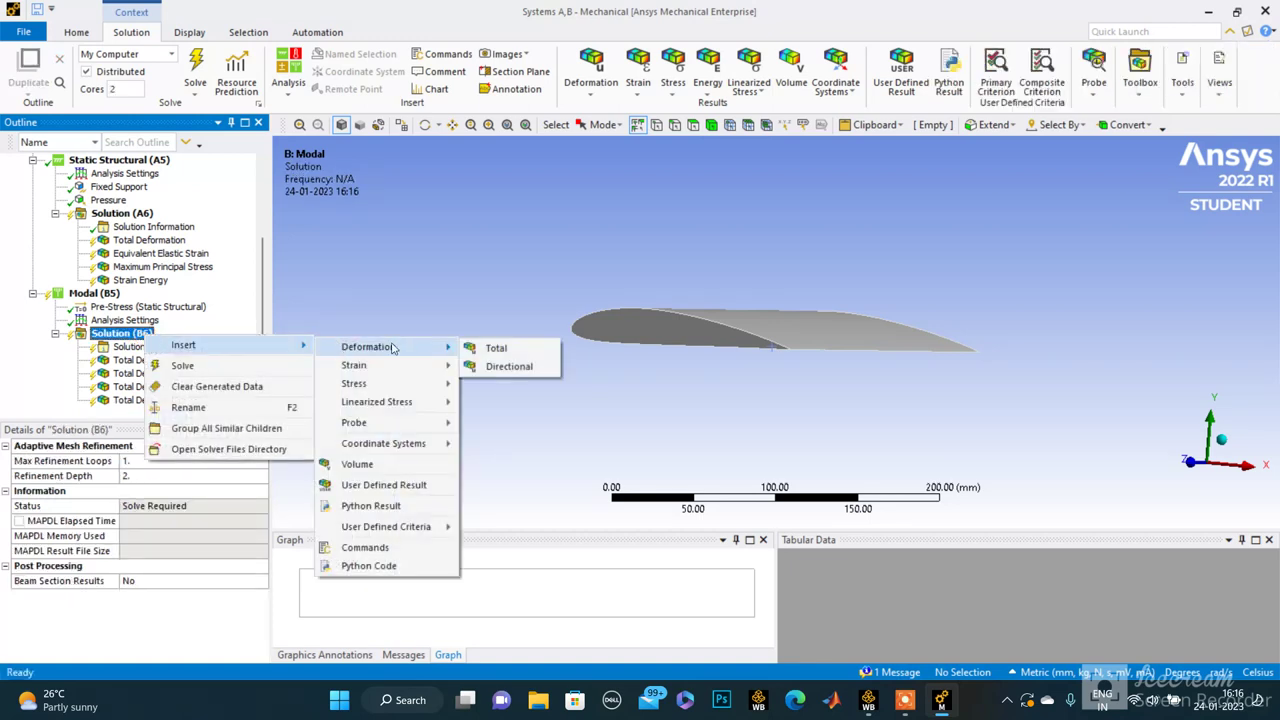
{"action": "left_click", "coordinate": [490, 346]}
- Solve the pre-stressed modal analysis
{"action": "scroll", "coordinate": [120, 338], "scroll_direction": "up", "scroll_amount": 3}
{"action": "scroll", "coordinate": [137, 273], "scroll_direction": "down", "scroll_amount": 1}
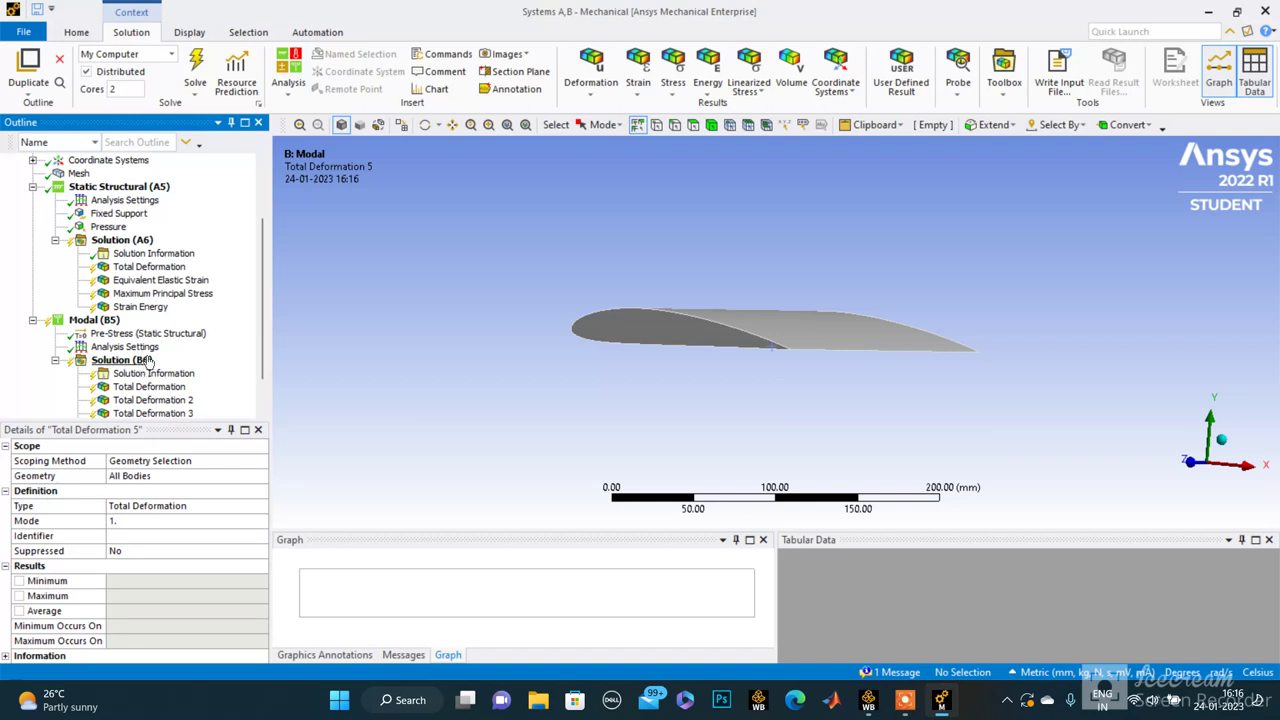
{"action": "left_click", "coordinate": [195, 72]}
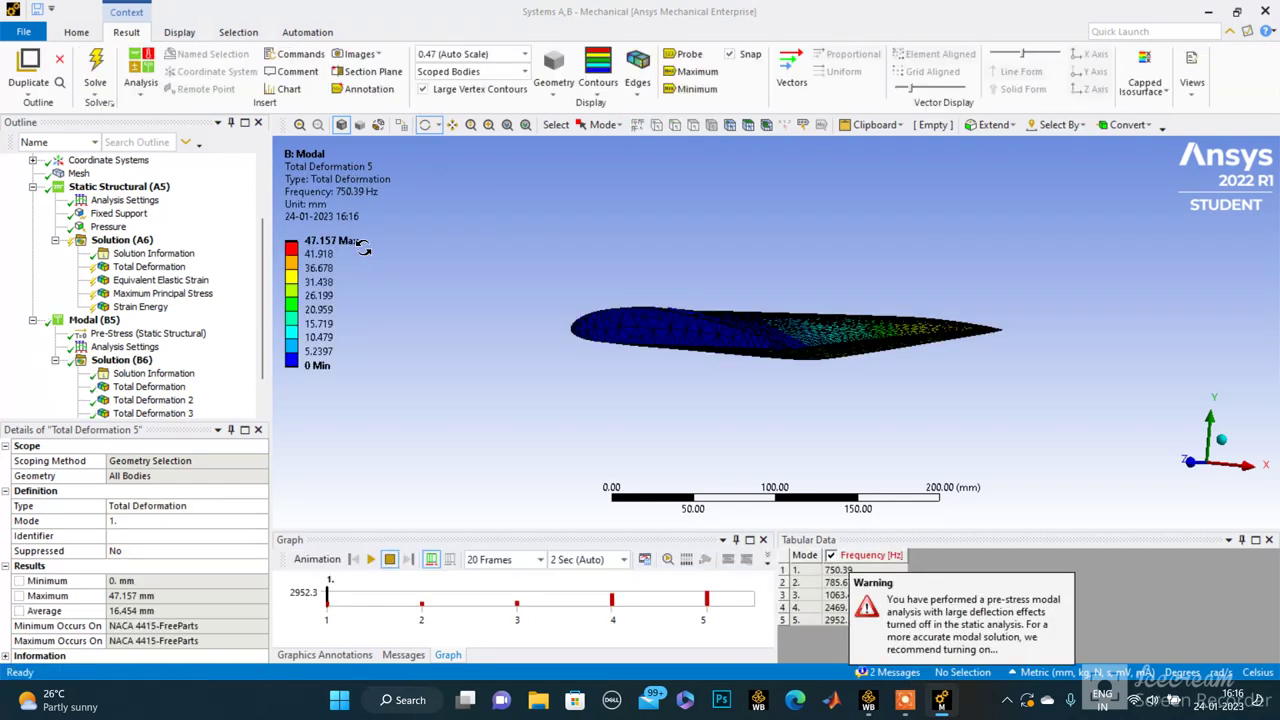
- Evaluate the static structural results and inspect the total deformation contour over the wing's surface
{"action": "left_click", "coordinate": [149, 266]}
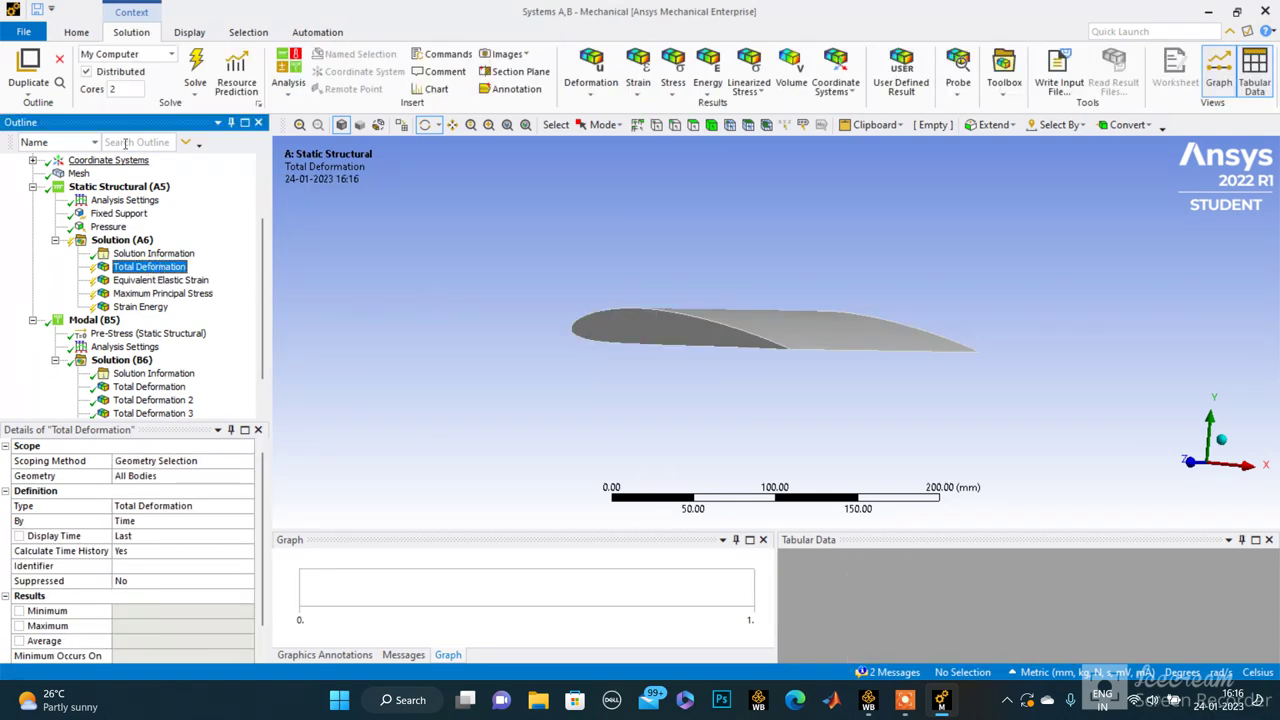
{"action": "left_click", "coordinate": [196, 68]}
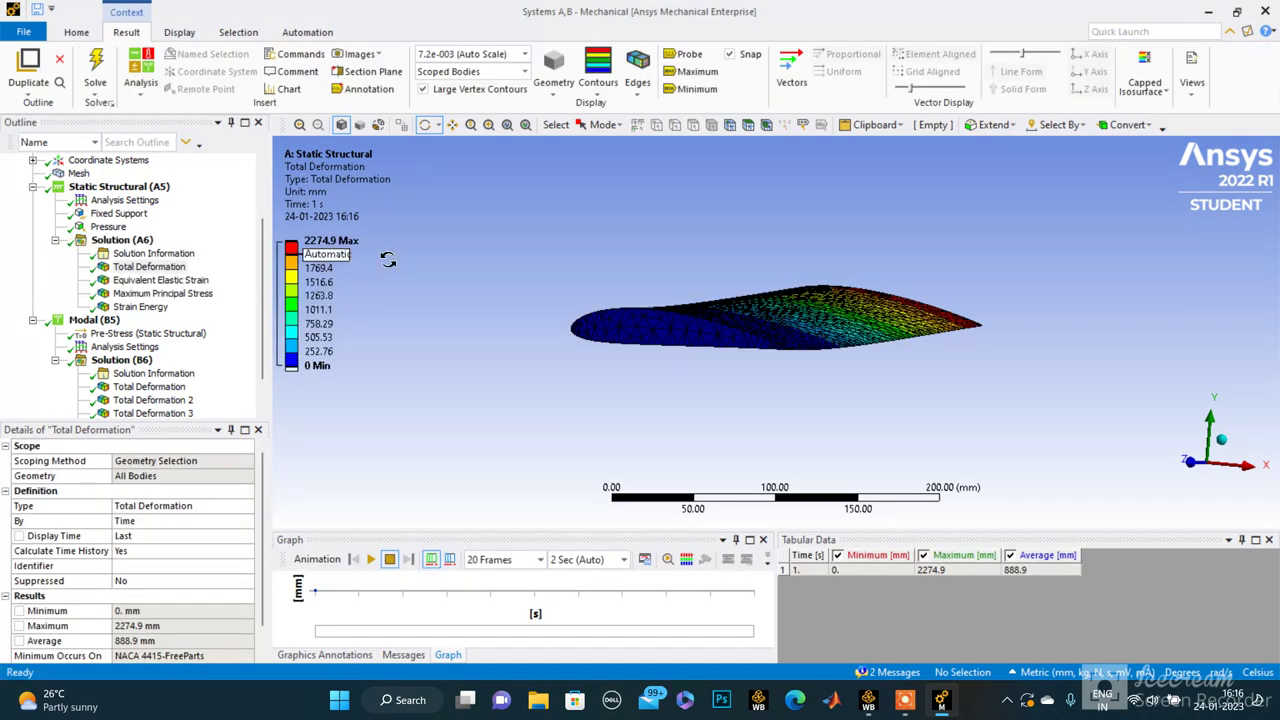
{"action": "left_click_drag", "start_coordinate": [600, 320], "coordinate": [438, 357]}
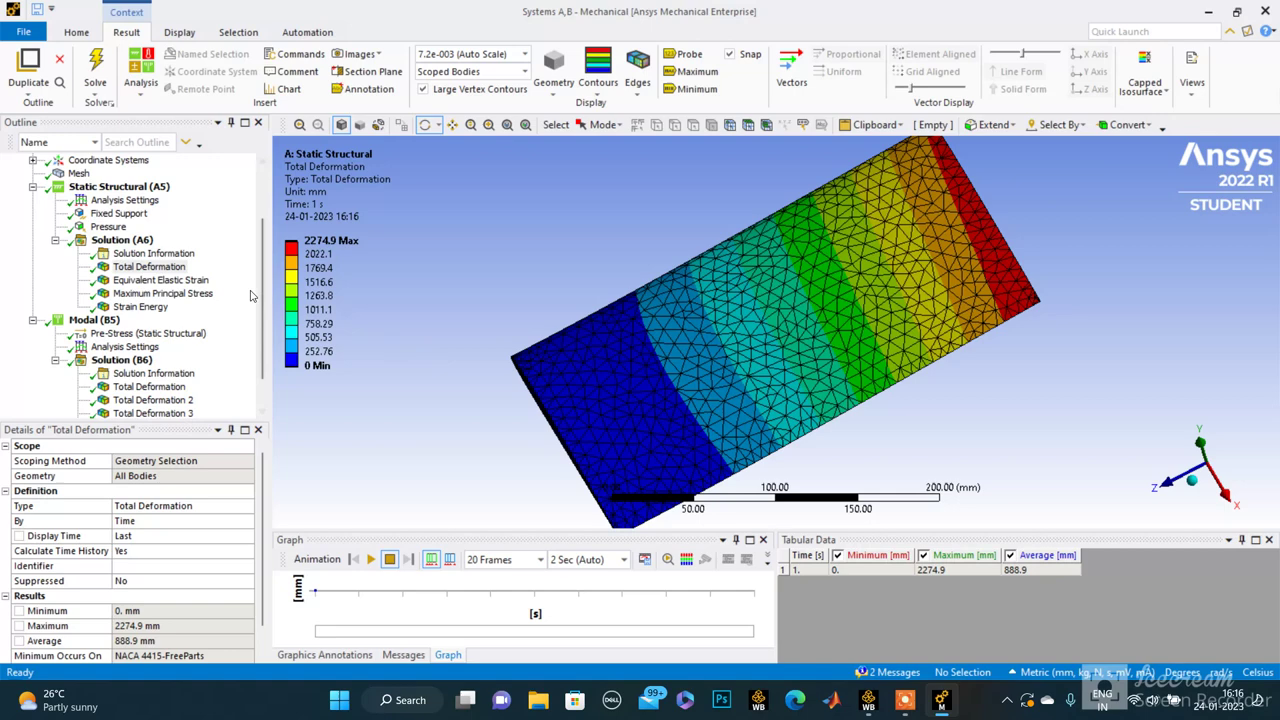
- Examine the static structural equivalent elastic strain, total deformation, maximum principal stress and strain energy contours on the wing
{"action": "left_click", "coordinate": [160, 281]}
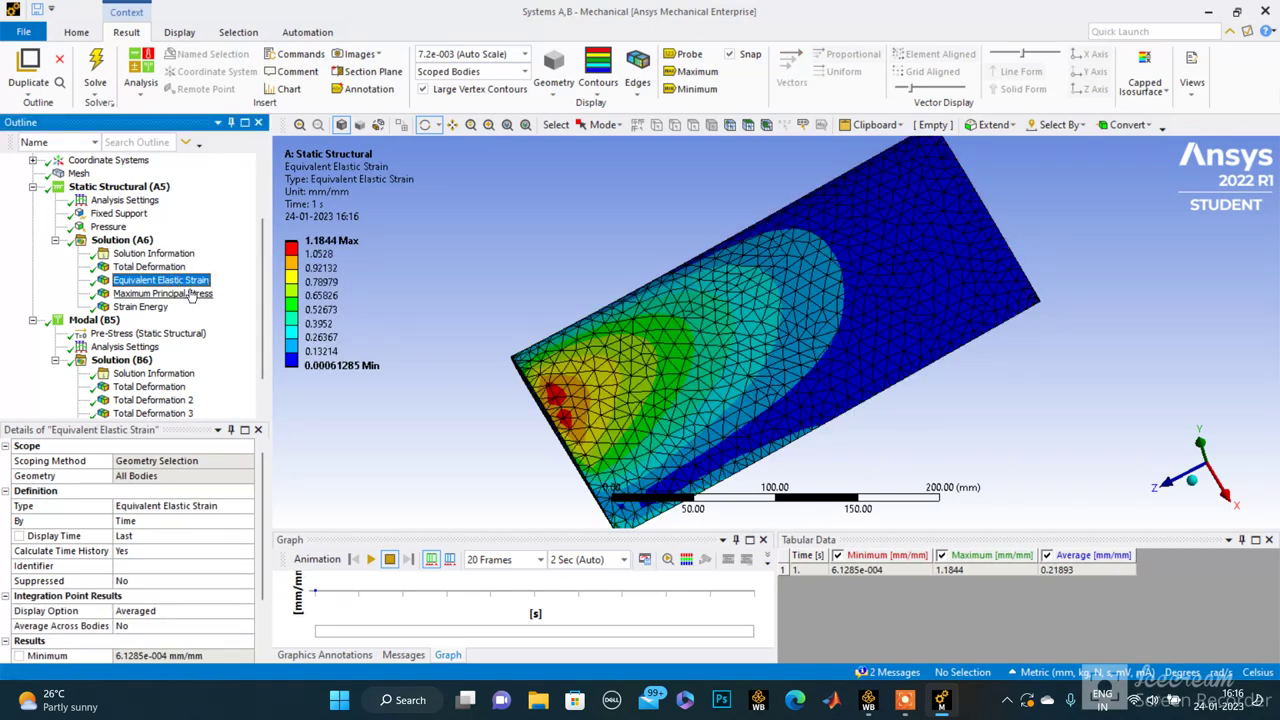
{"action": "left_click", "coordinate": [150, 267]}
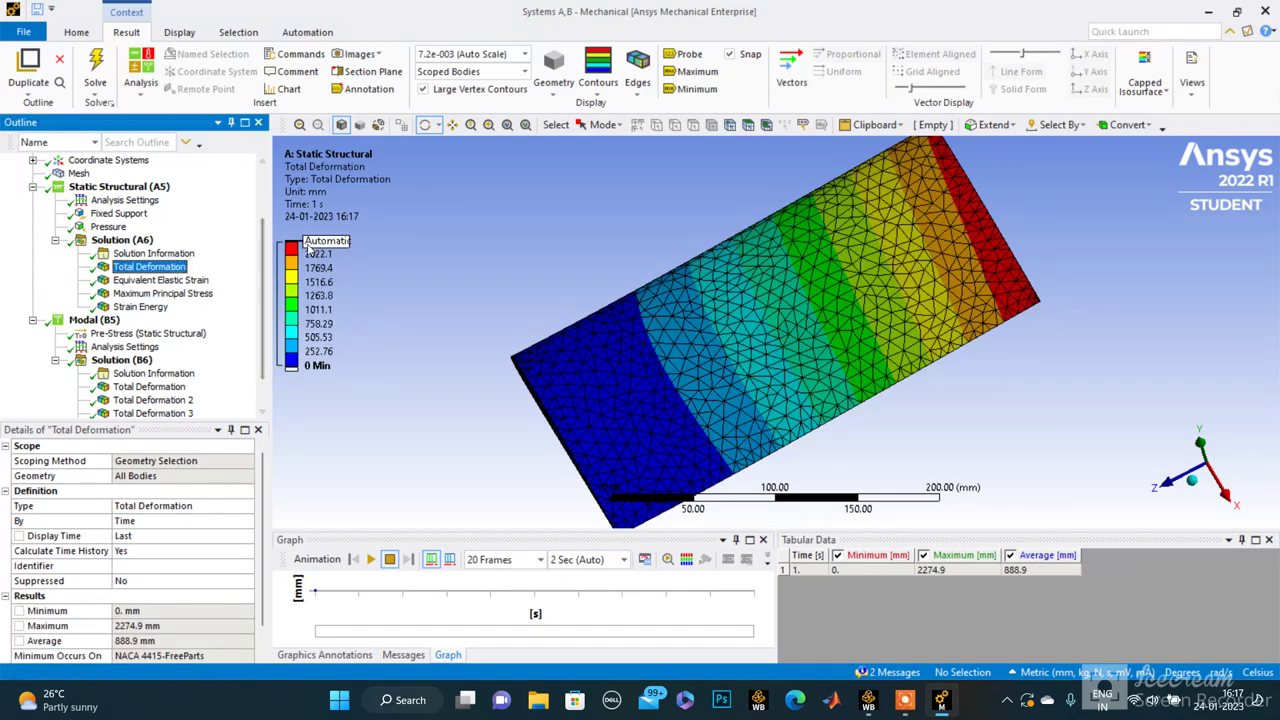
{"action": "left_click", "coordinate": [175, 283]}
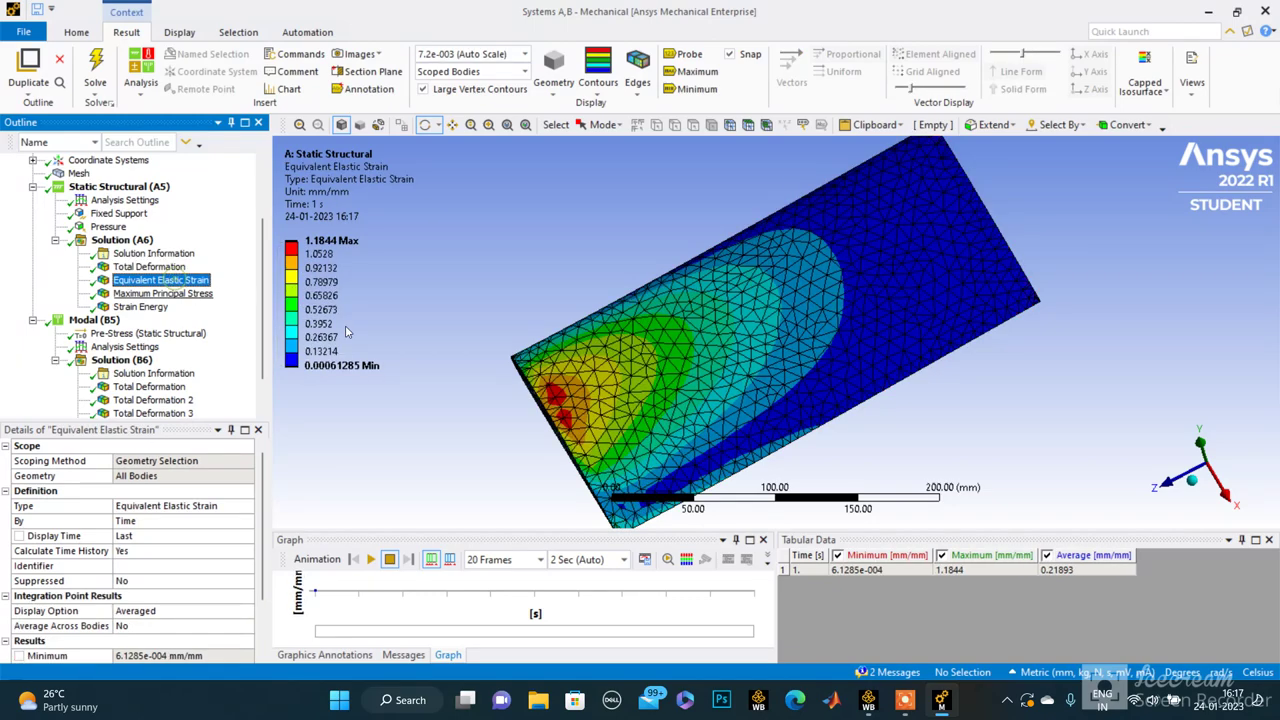
{"action": "left_click", "coordinate": [177, 297]}
{"action": "middle_click_drag", "start_coordinate": [474, 357], "coordinate": [443, 334]}
{"action": "left_click", "coordinate": [180, 310]}
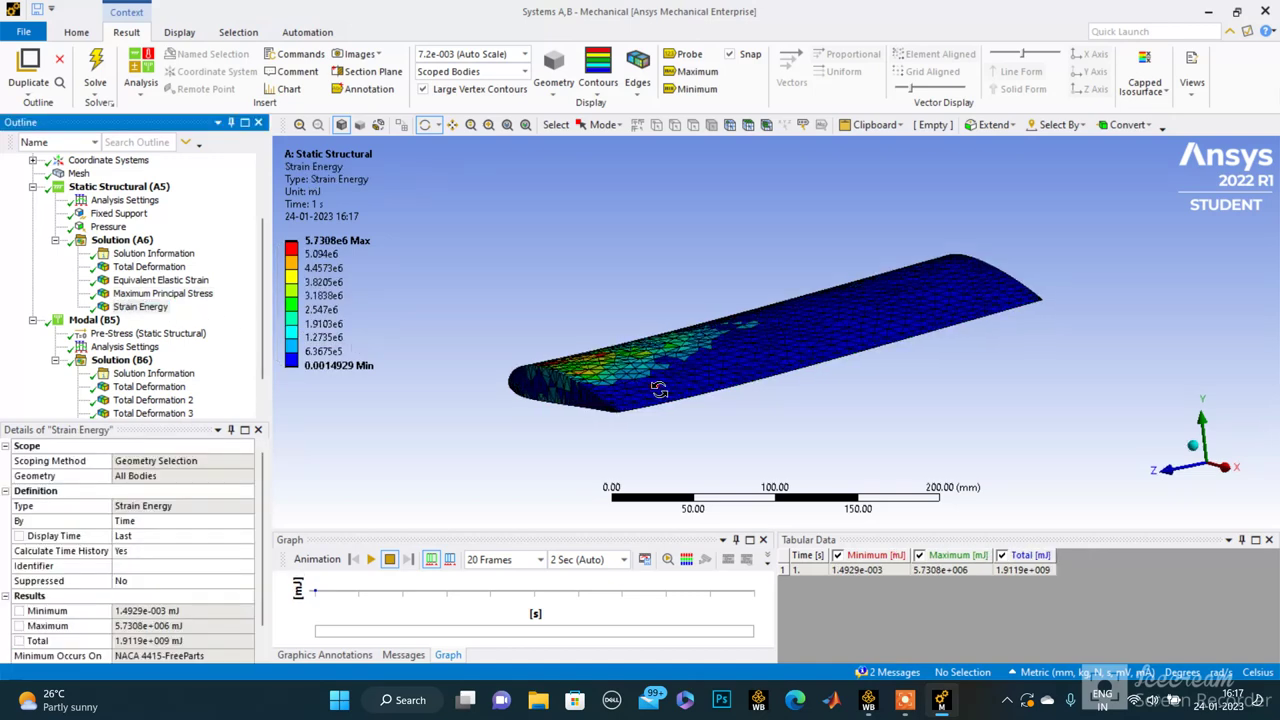
{"action": "middle_click_drag", "start_coordinate": [720, 380], "coordinate": [705, 318]}
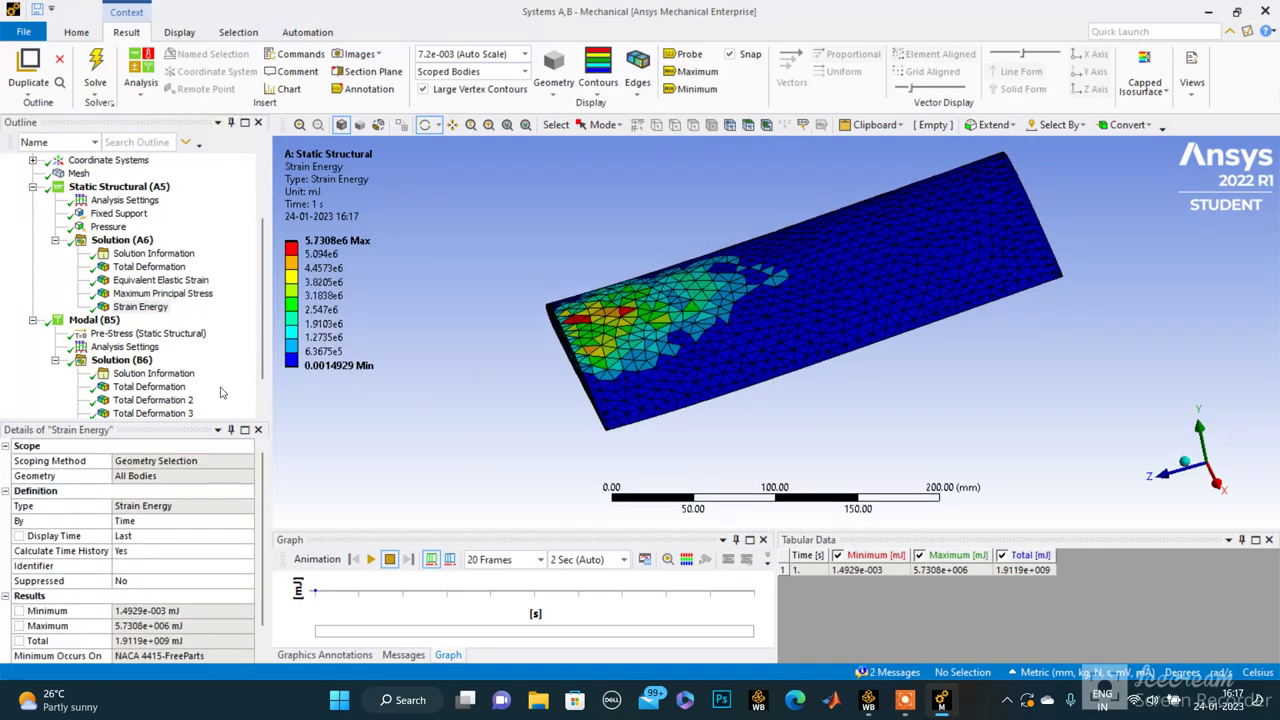
- Examine the five modal total deformation results and their listed mode frequencies one after another
{"action": "left_click", "coordinate": [253, 306]}
{"action": "scroll", "coordinate": [253, 310], "scroll_direction": "down", "scroll_amount": 1}
{"action": "left_click", "coordinate": [175, 350]}
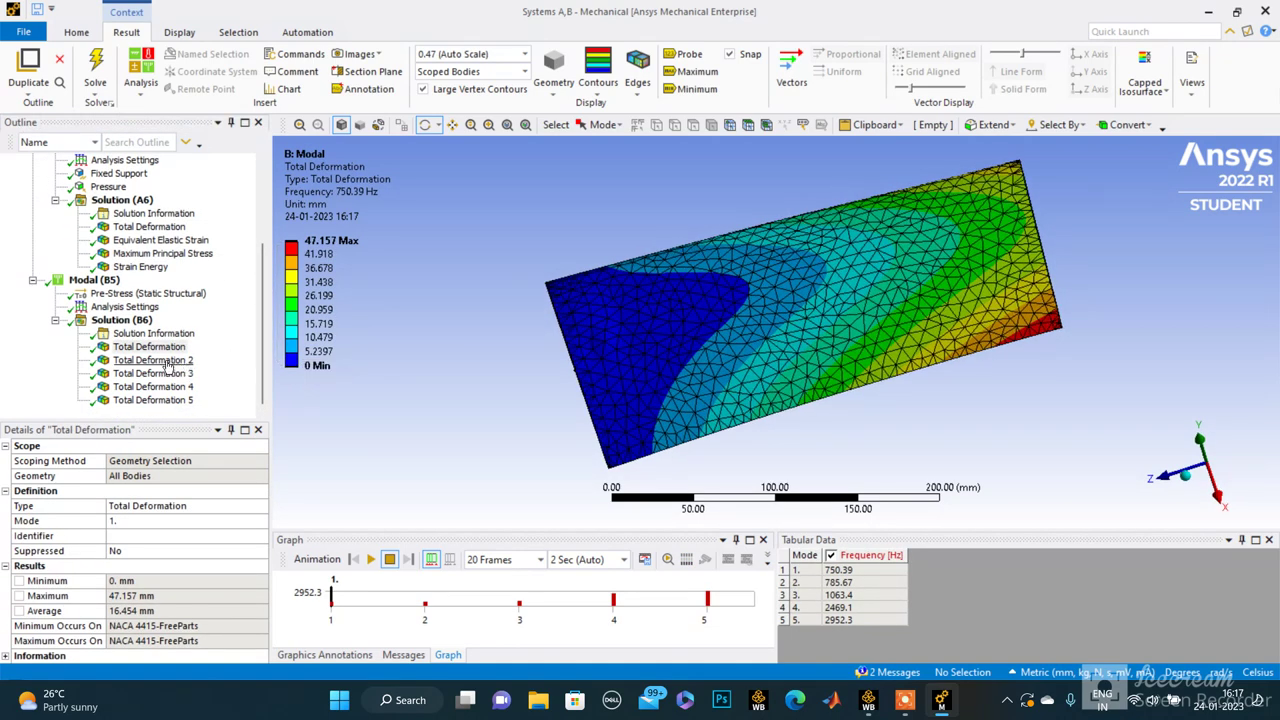
{"action": "left_click", "coordinate": [165, 361]}
{"action": "left_click", "coordinate": [166, 373]}
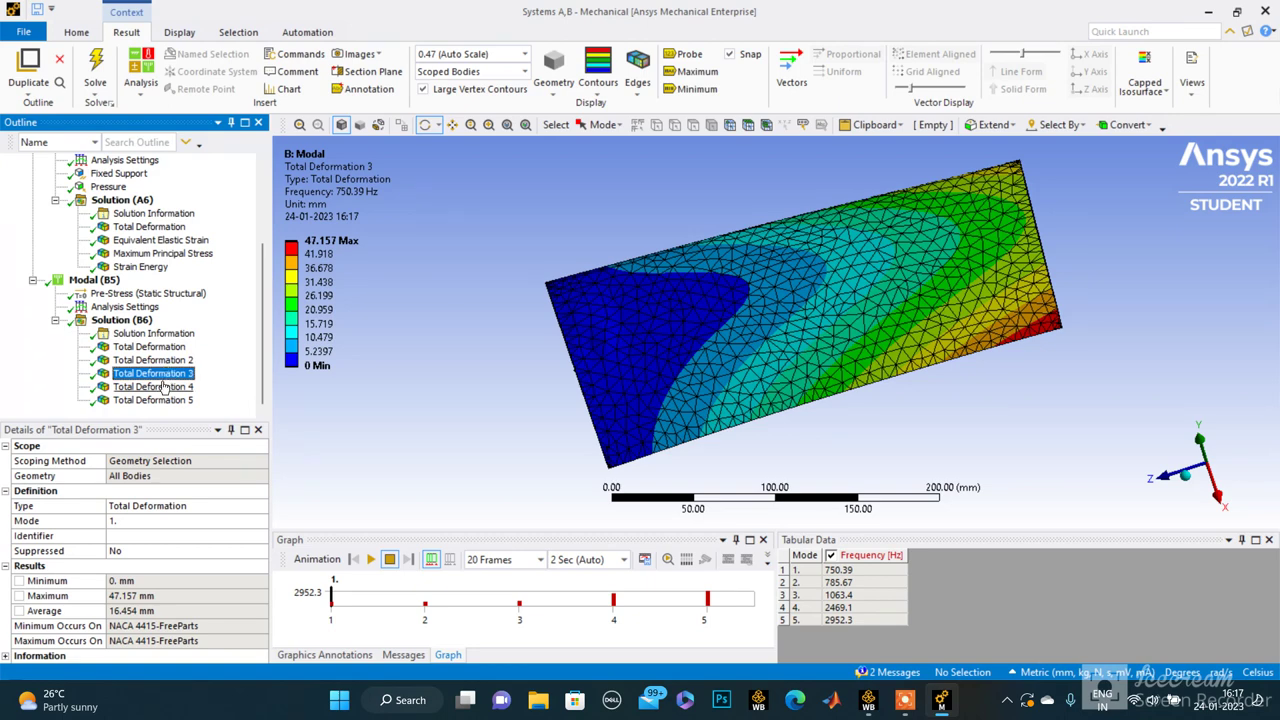
{"action": "left_click", "coordinate": [163, 387]}
{"action": "left_click", "coordinate": [155, 400]}
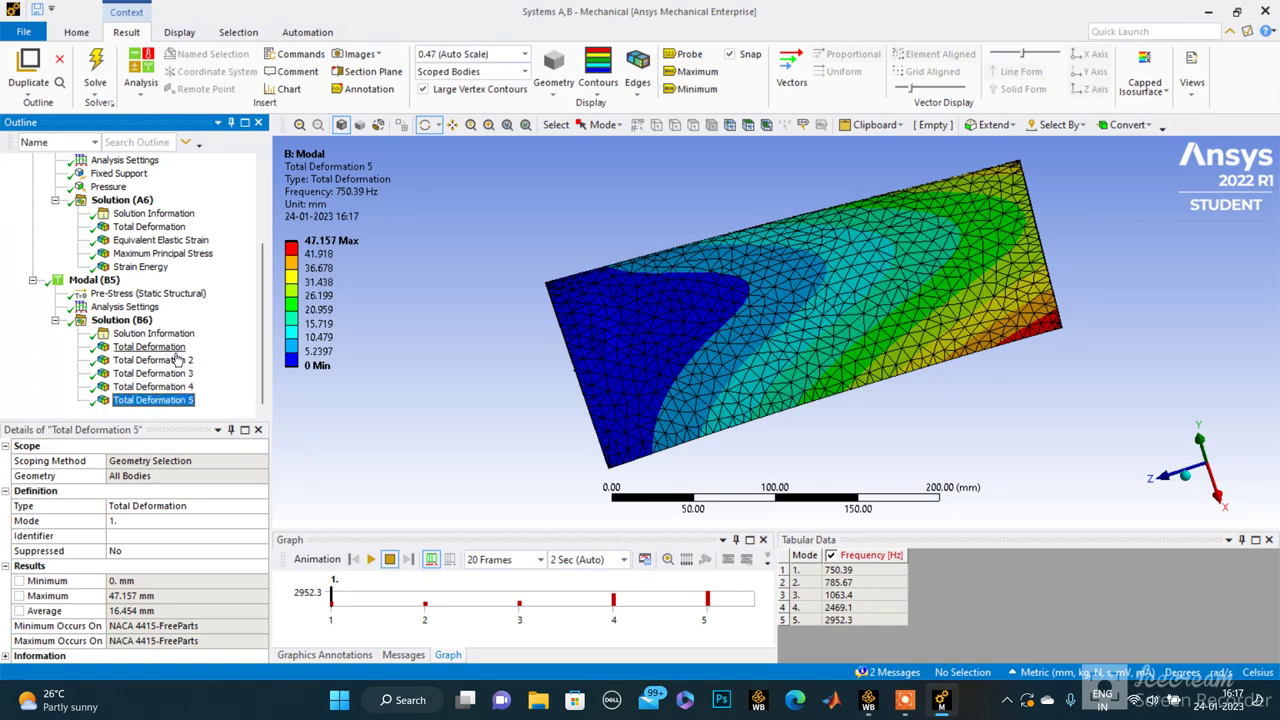
- Play the animation of the first modal total deformation result, watch the wing's motion from the side, and pause it
{"action": "left_click", "coordinate": [150, 347]}
{"action": "left_click", "coordinate": [372, 560]}
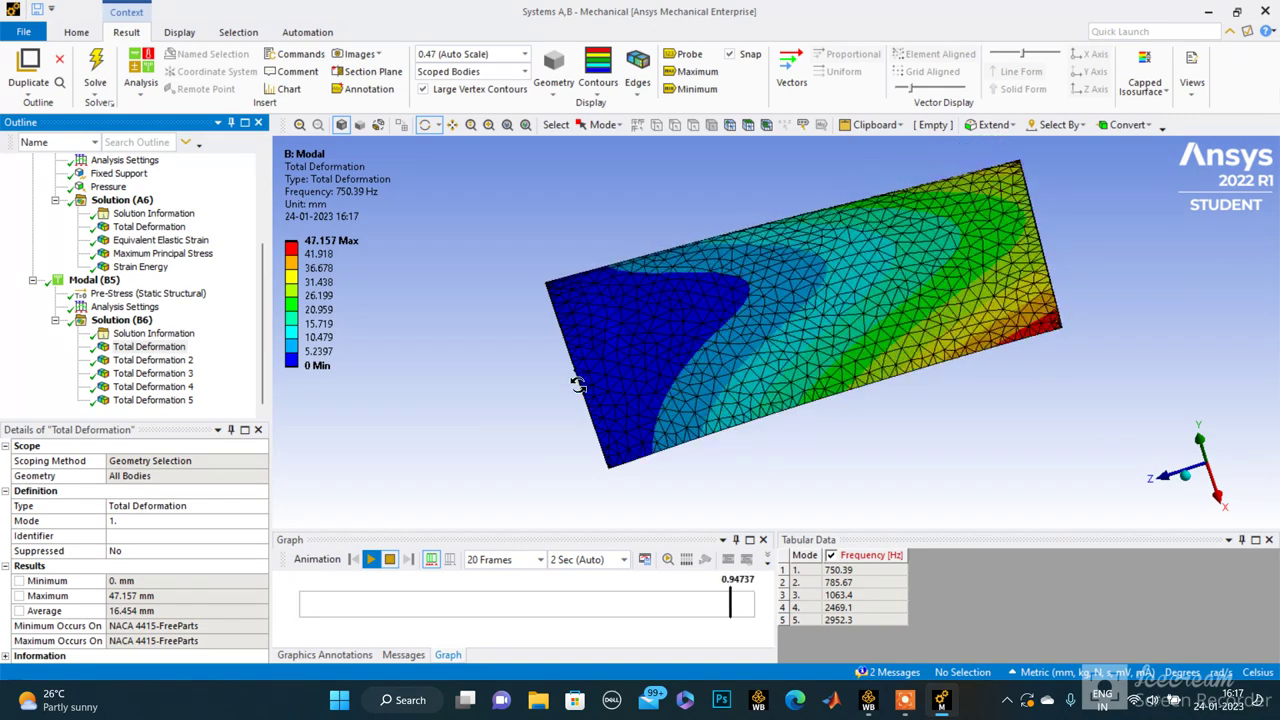
{"action": "left_click_drag", "start_coordinate": [580, 380], "coordinate": [584, 412]}
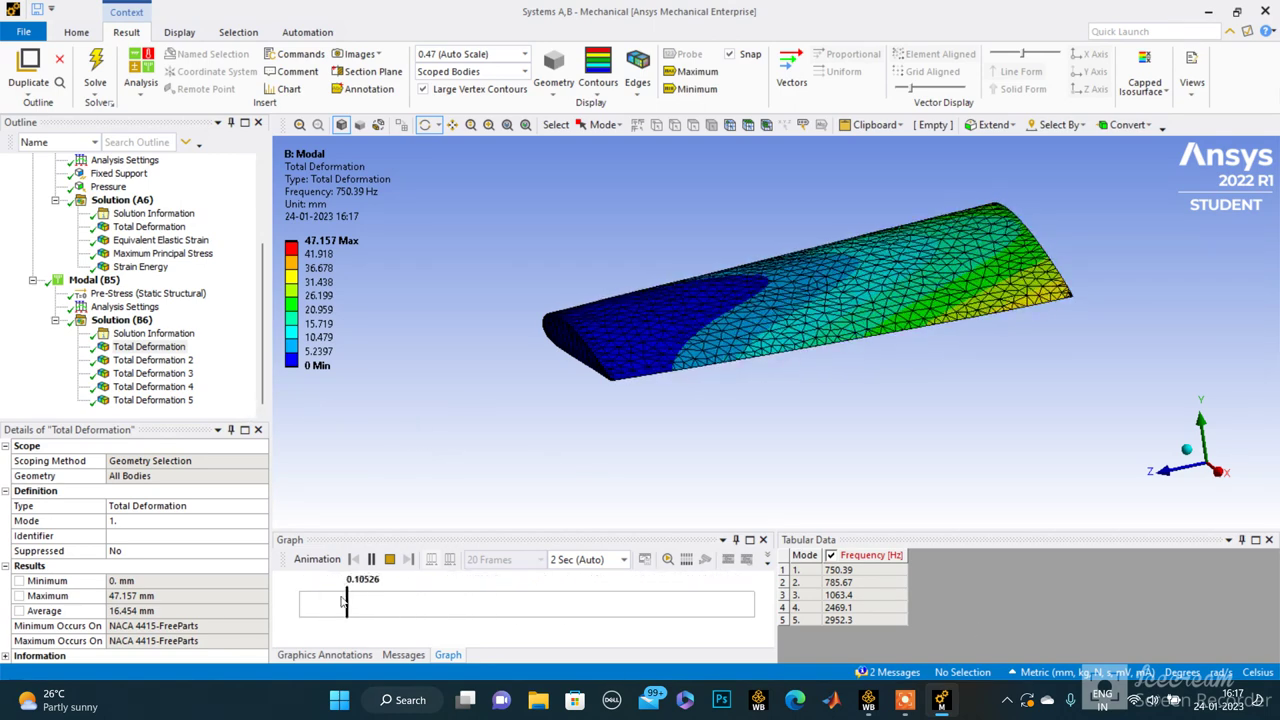
{"action": "left_click", "coordinate": [373, 560]}
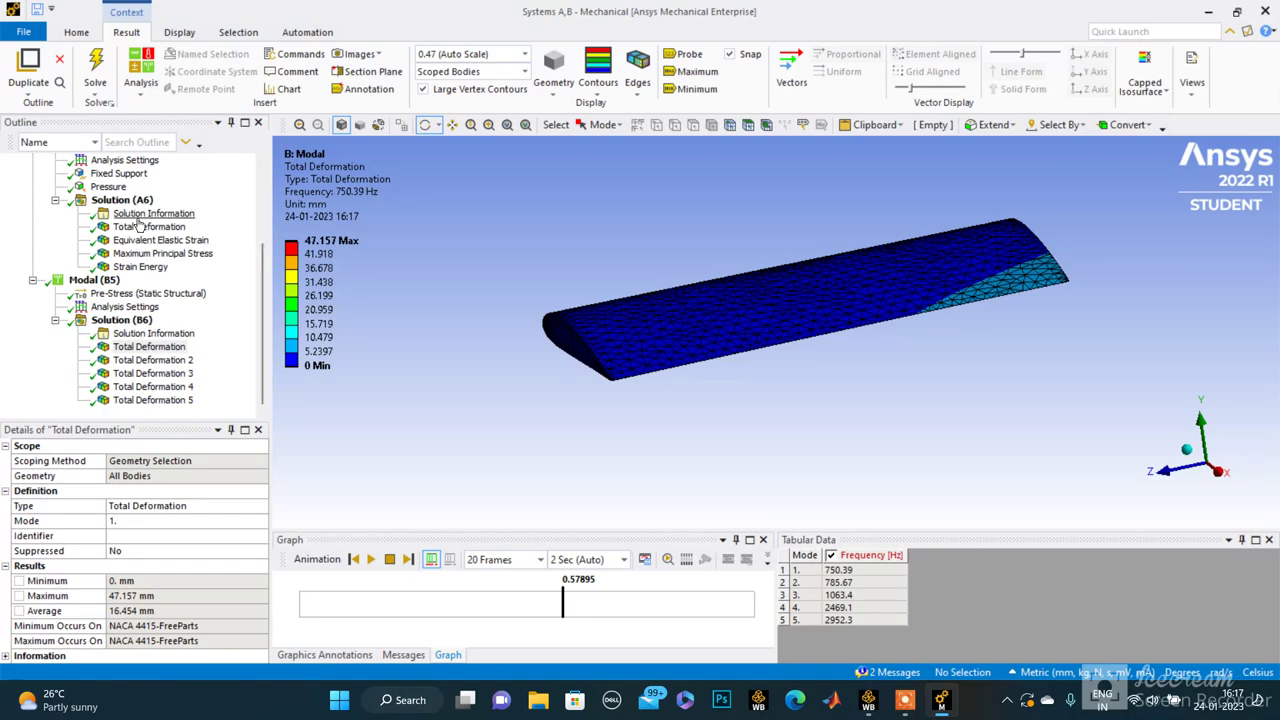
- Compare the second, third and fourth modal total deformation results and inspect the fourth one over the wing's surface
{"action": "left_click", "coordinate": [152, 360]}
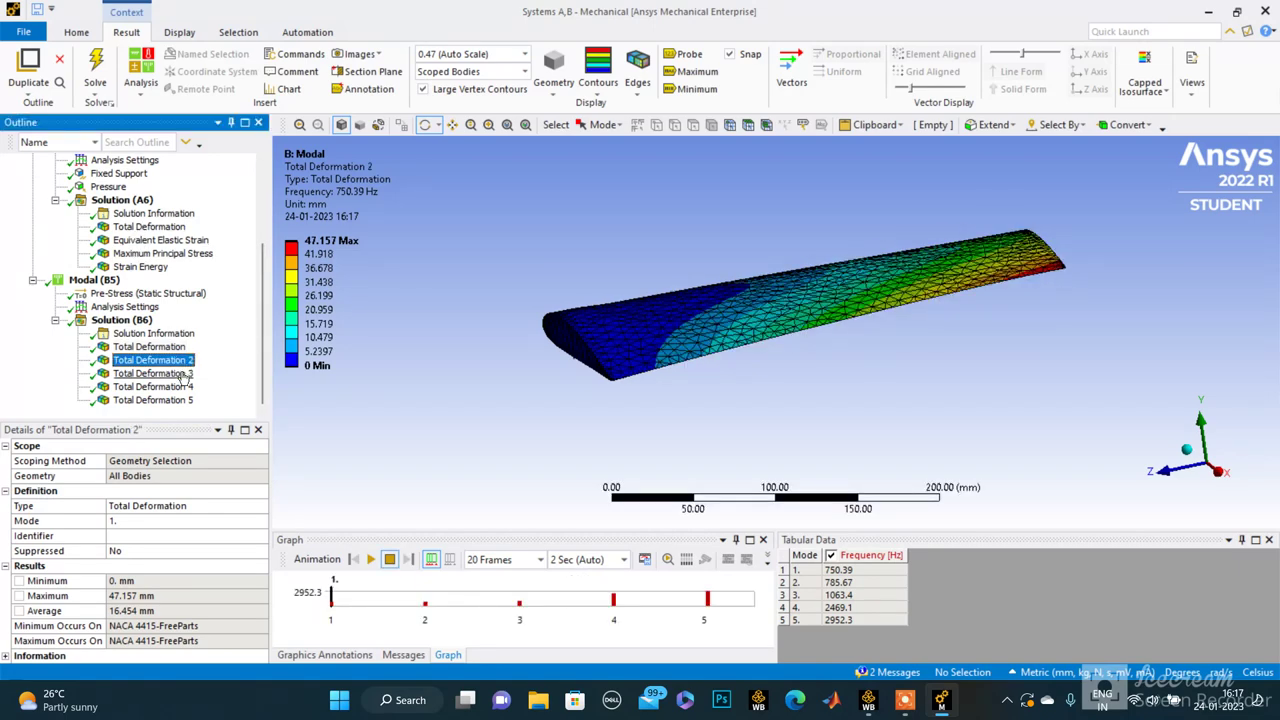
{"action": "left_click", "coordinate": [183, 374]}
{"action": "left_click", "coordinate": [184, 387]}
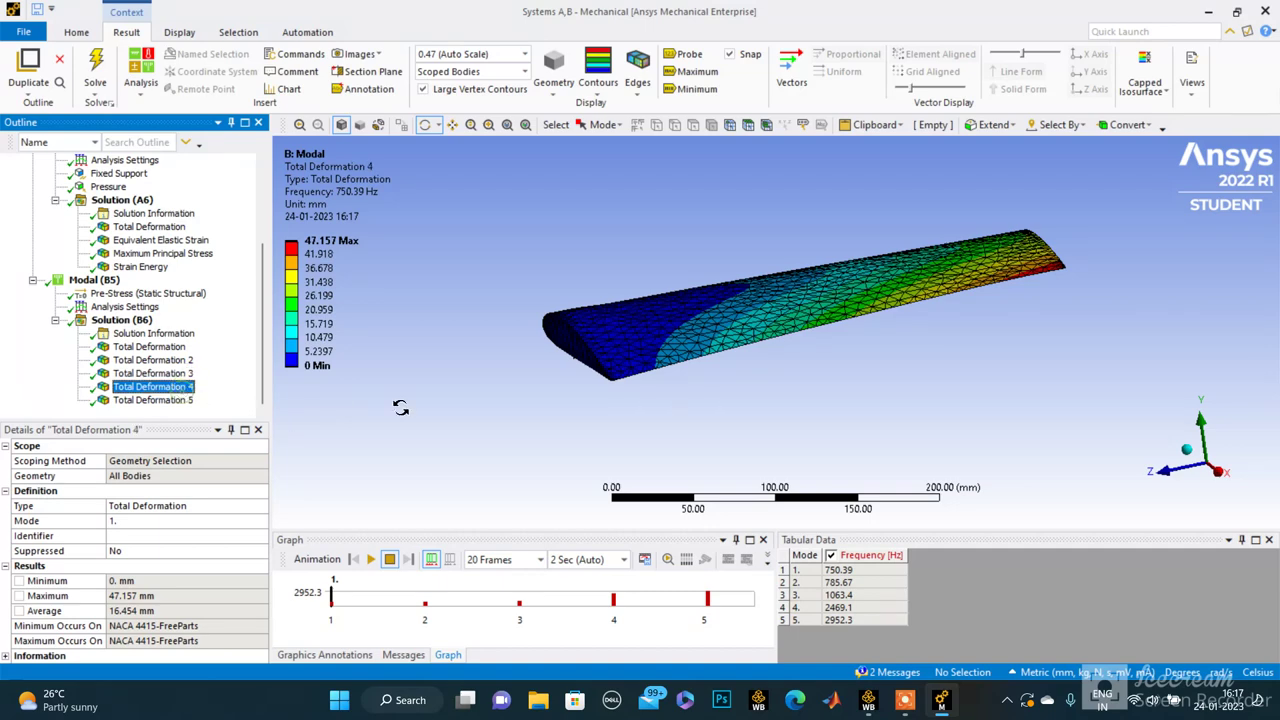
{"action": "mouse_move", "coordinate": [569, 418]}
{"action": "left_mouse_down"}
{"action": "mouse_move", "coordinate": [610, 390]}
{"action": "mouse_move", "coordinate": [556, 395]}
{"action": "mouse_move", "coordinate": [588, 420]}
{"action": "left_mouse_up"}
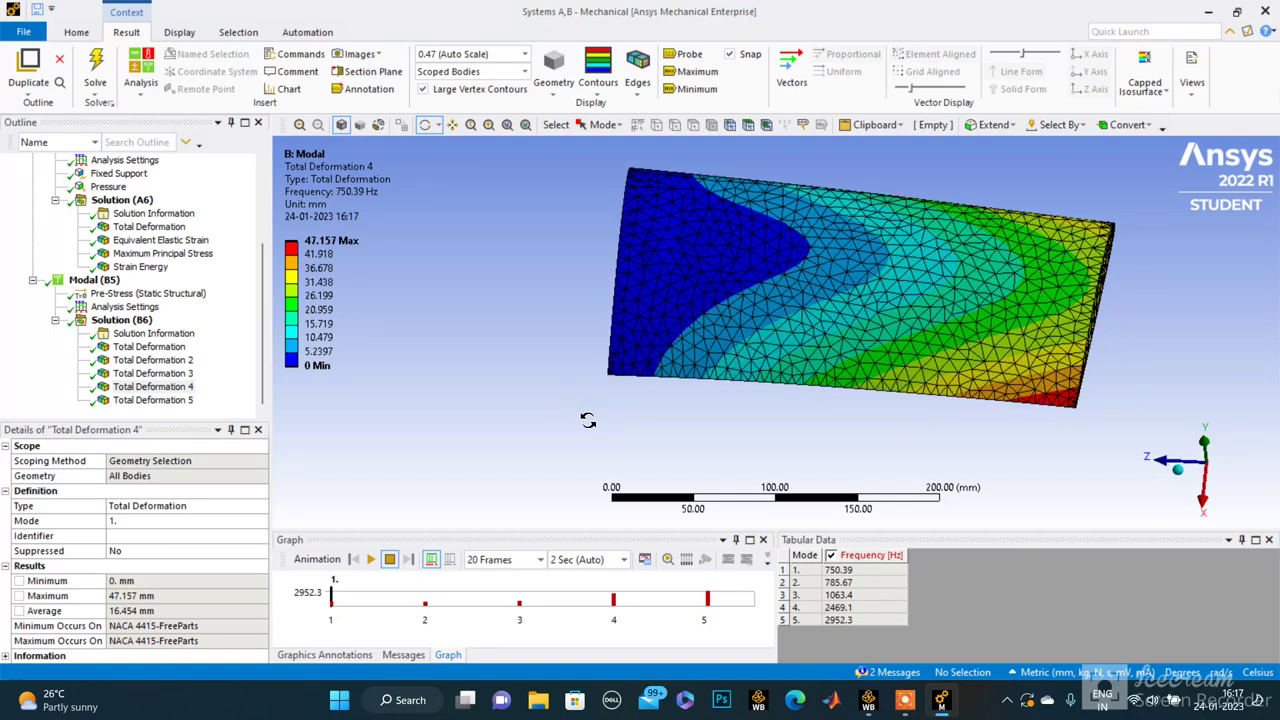